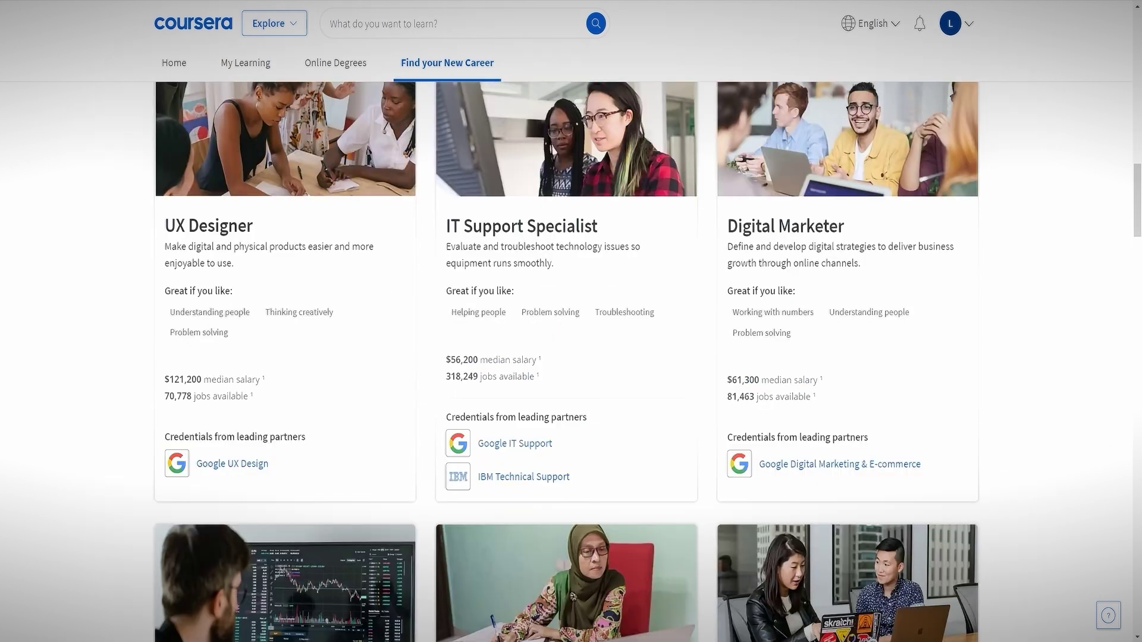
Step: Look through the career listings and catalogue subjects, and open the most popular Business courses
scroll(512, 416, down, 7)
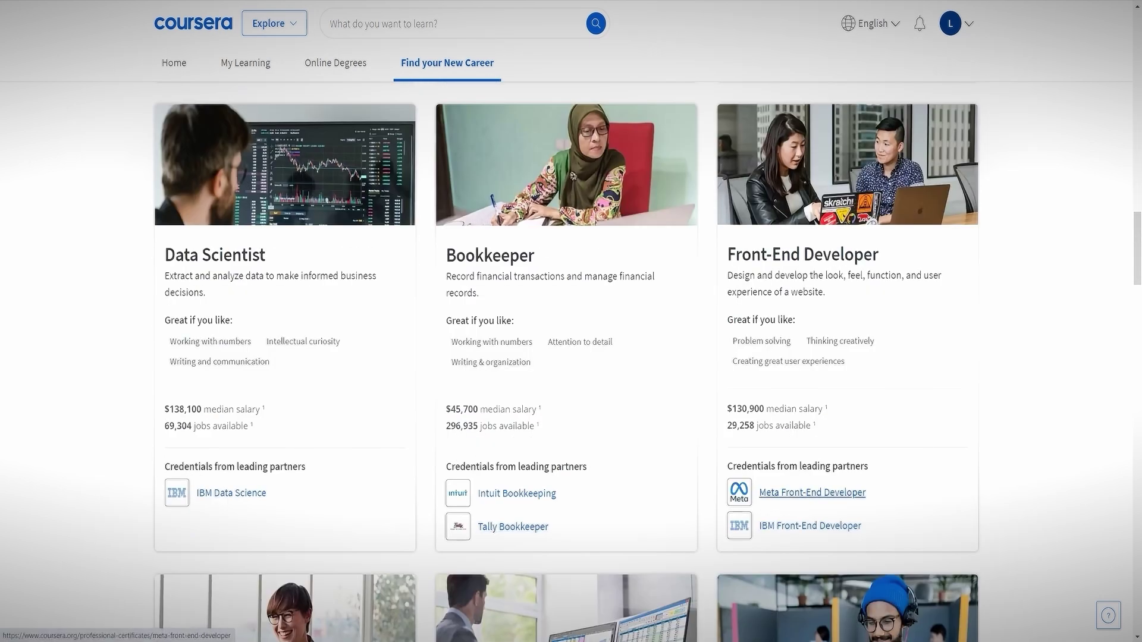
scroll(567, 356, up, 15)
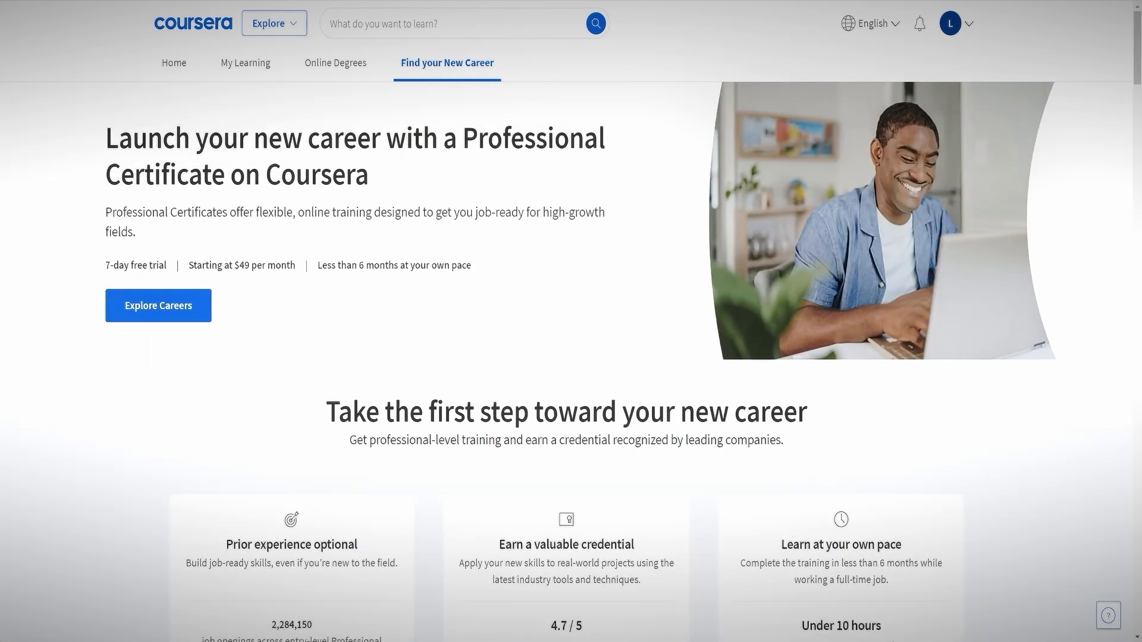
click(275, 23)
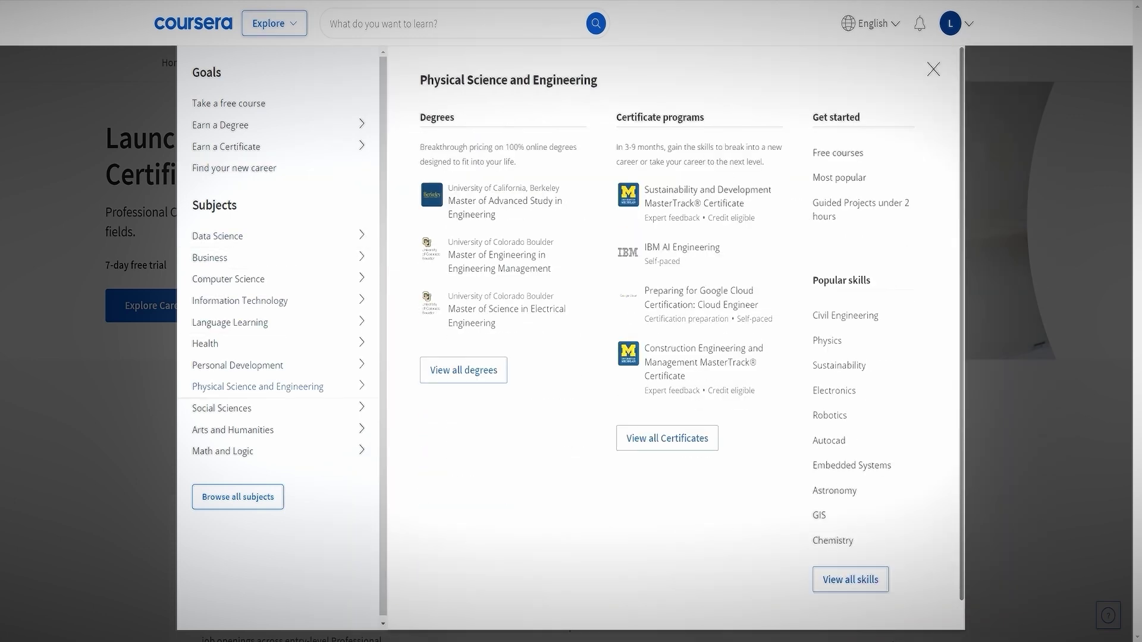
mouse_move(222, 409)
mouse_move(217, 236)
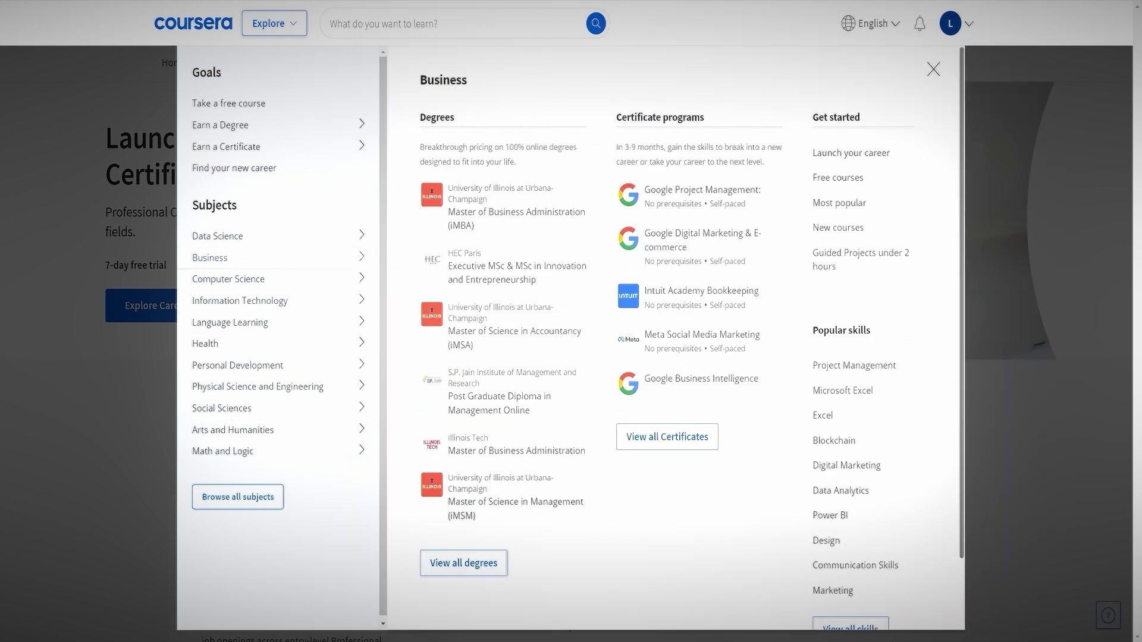
mouse_move(205, 343)
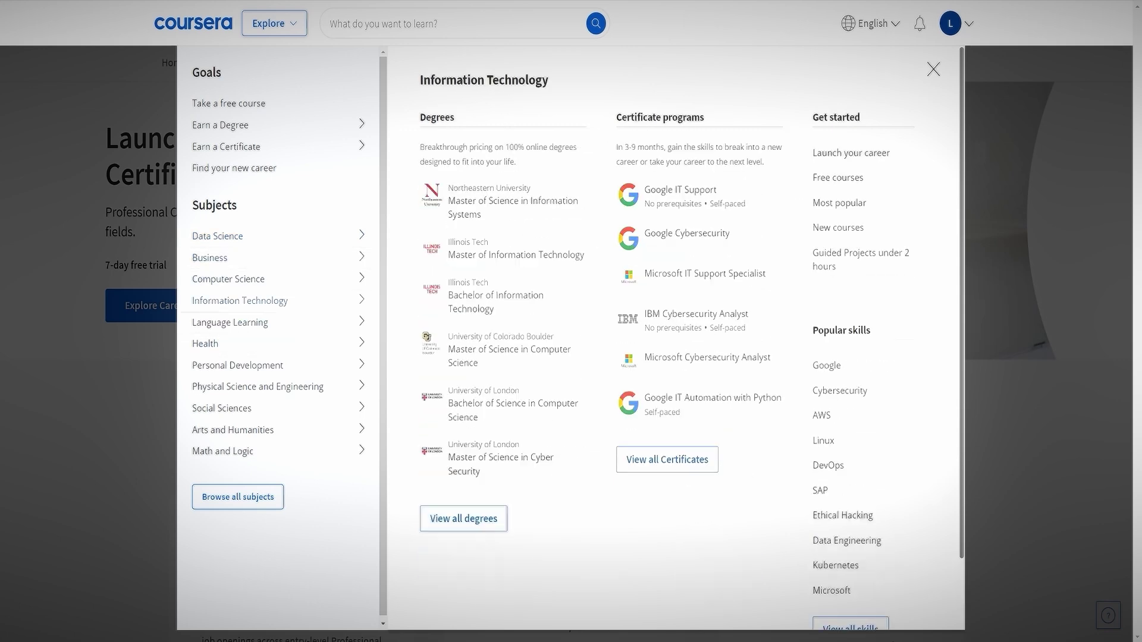
mouse_move(240, 301)
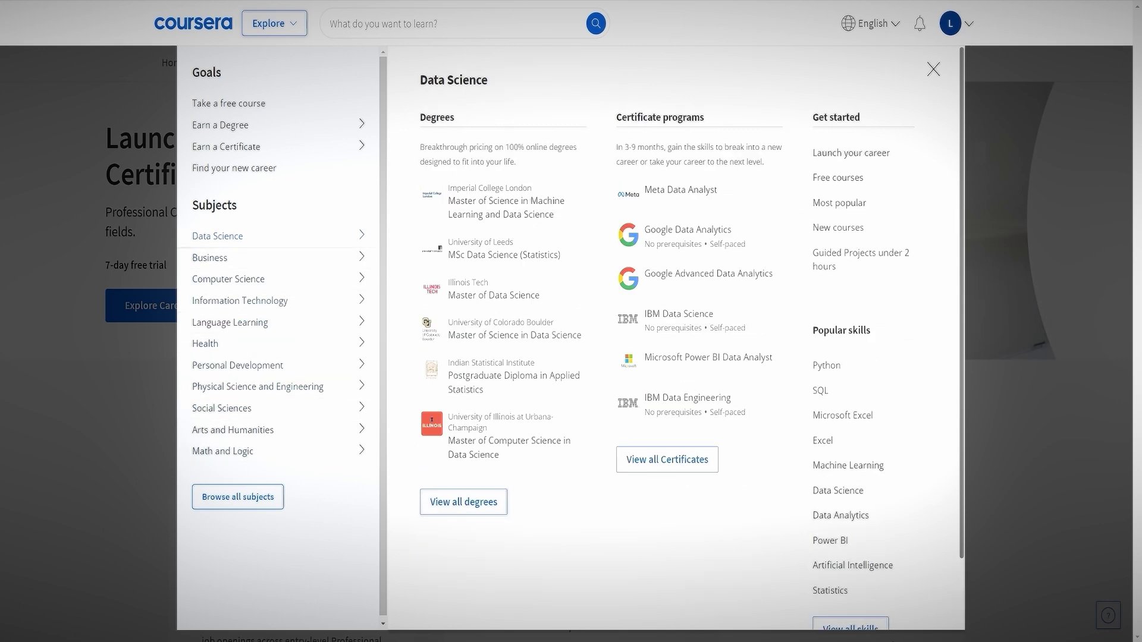
mouse_move(228, 279)
mouse_move(210, 258)
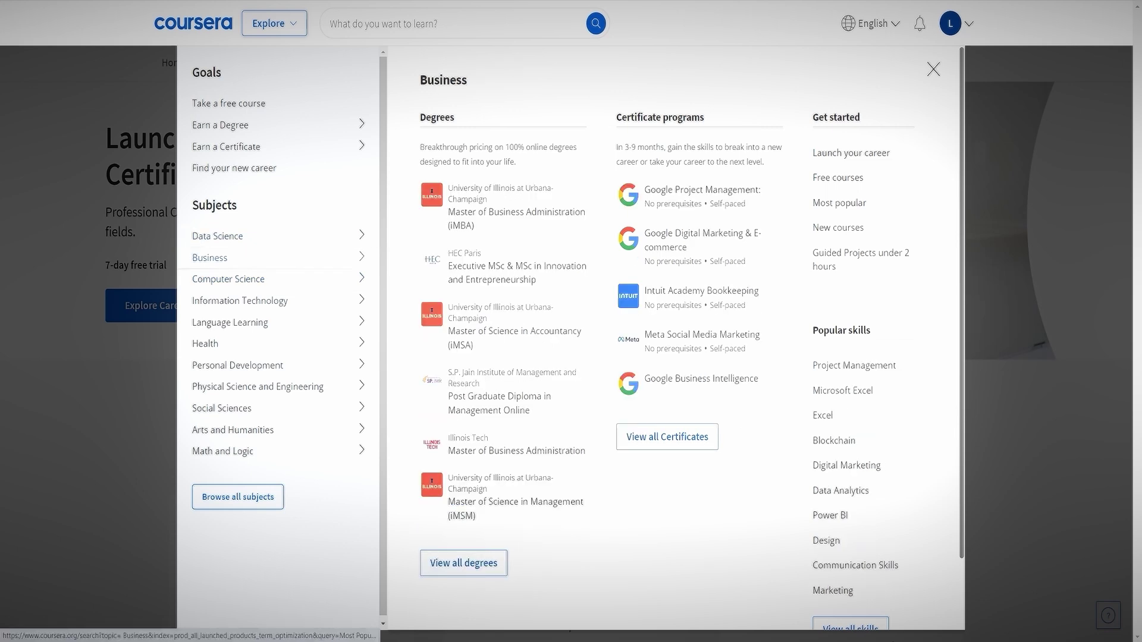
click(838, 203)
Step: Look over the popular Business results and open the Google Project Management certificate in a new tab
scroll(464, 333, down, 3)
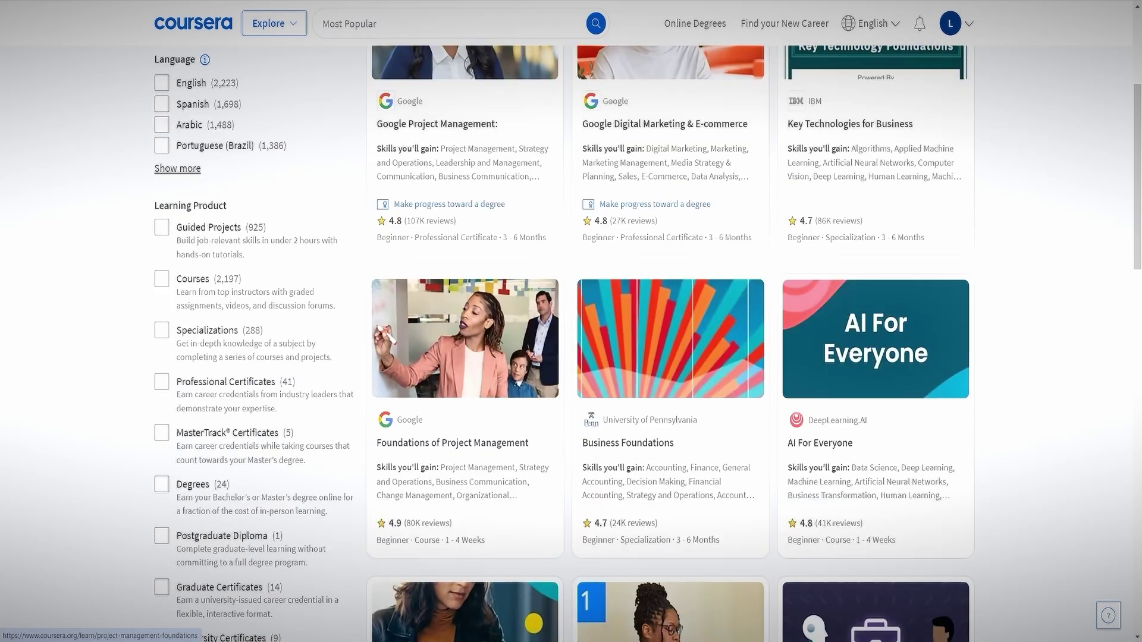
scroll(463, 333, up, 3)
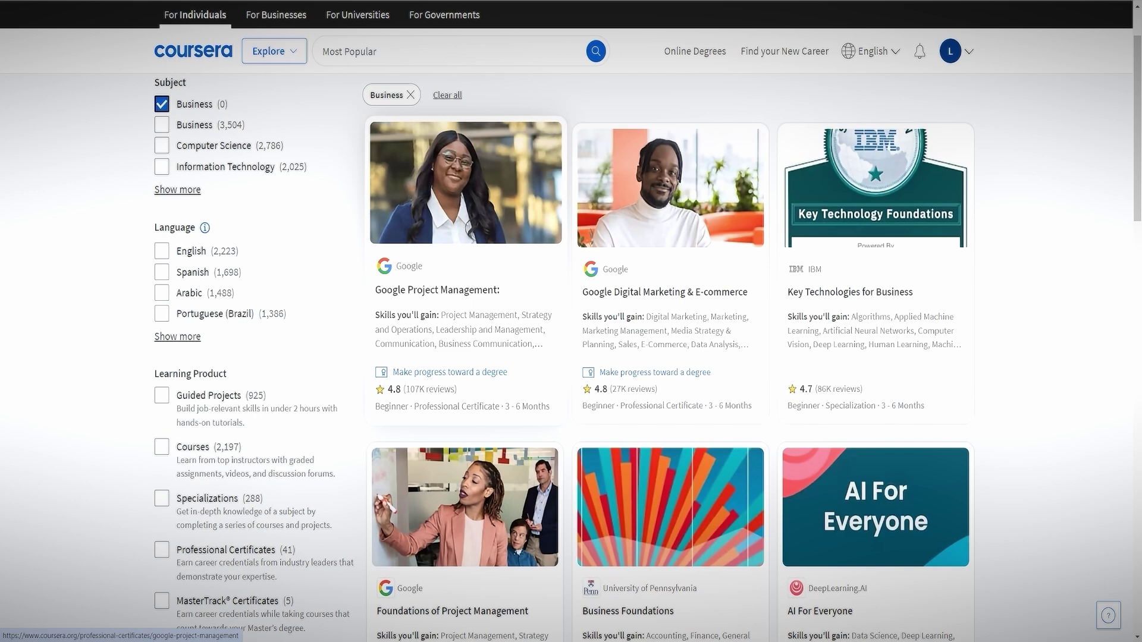
scroll(464, 333, down, 5)
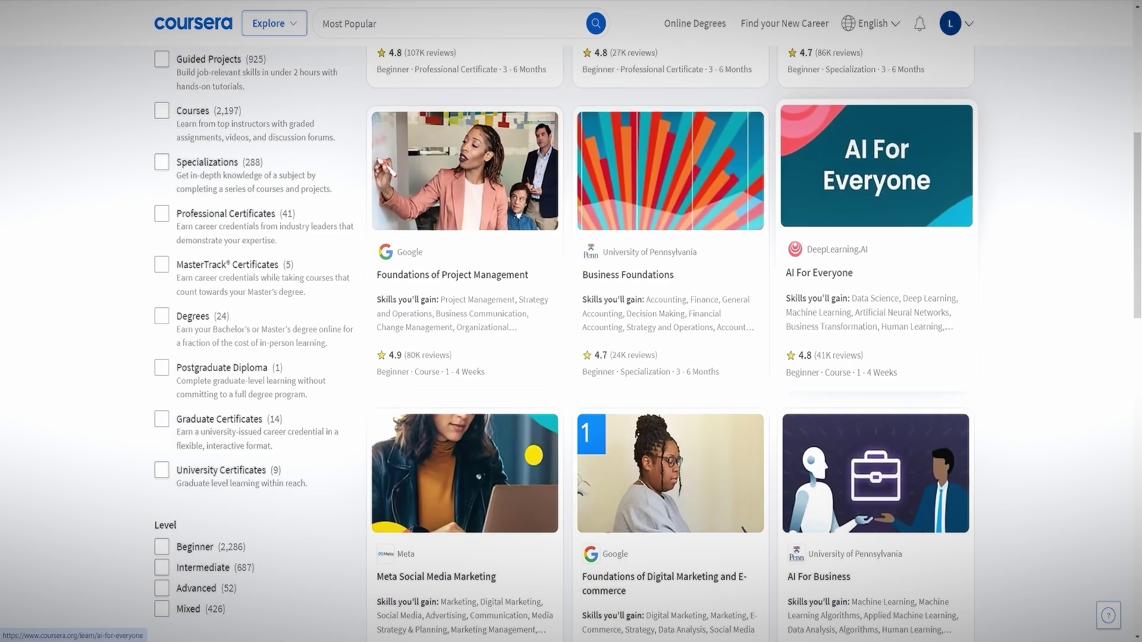
scroll(464, 333, up, 5)
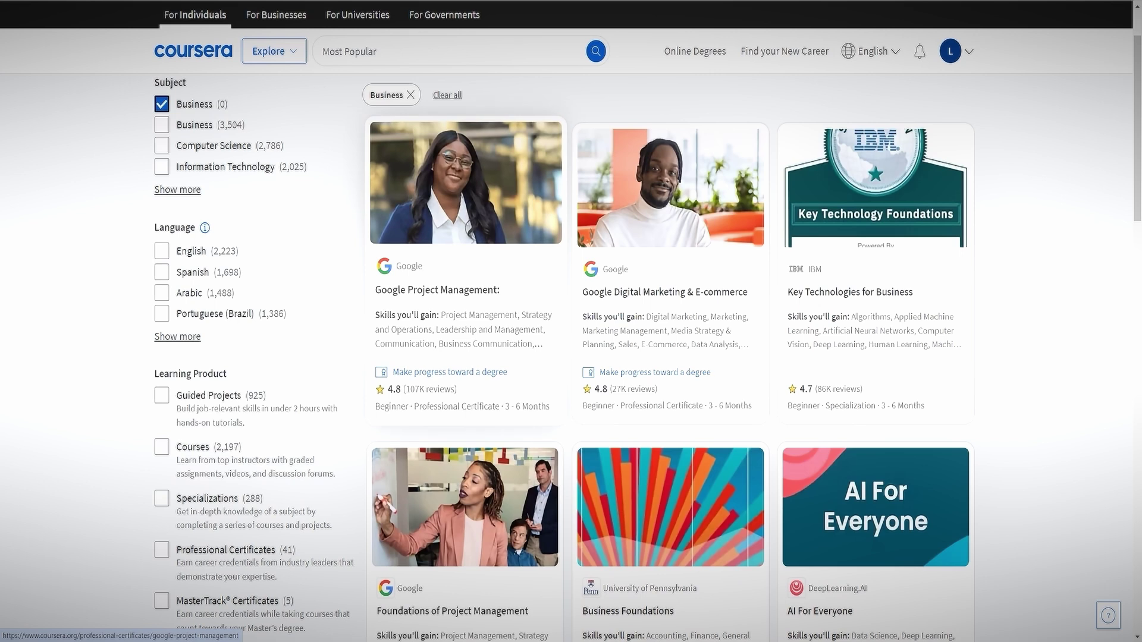
scroll(470, 290, down, 5)
scroll(470, 290, up, 5)
right_click(470, 290)
click(513, 306)
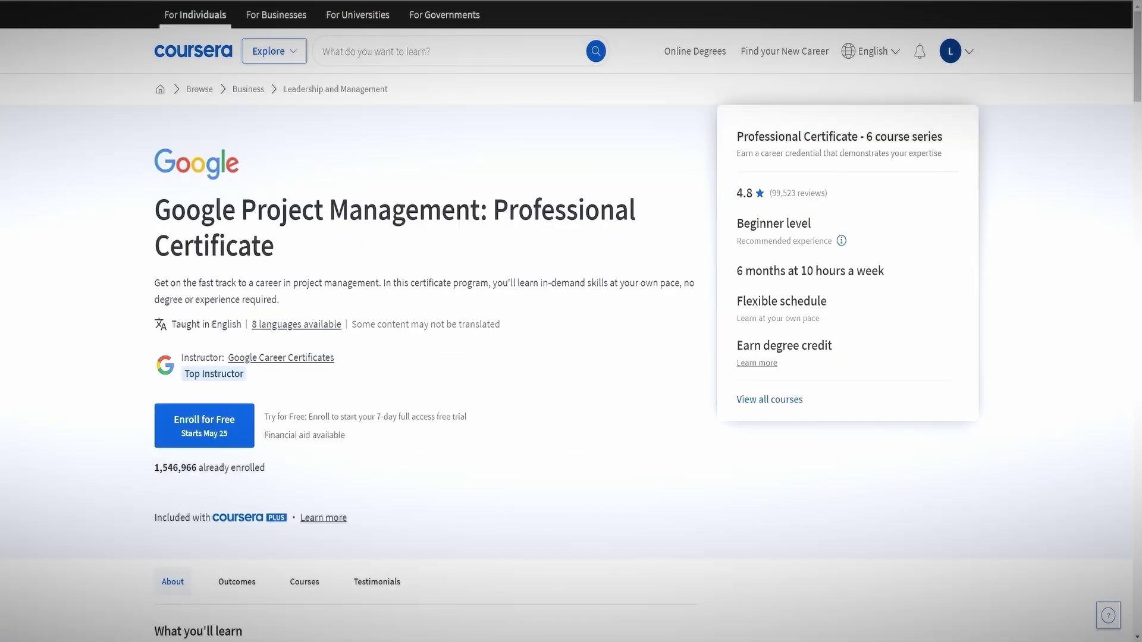
Step: Open the free enrollment offer for the Google Project Management certificate, review its 7-day trial terms, and close it
scroll(566, 321, down, 4)
click(273, 23)
click(273, 23)
scroll(566, 321, up, 4)
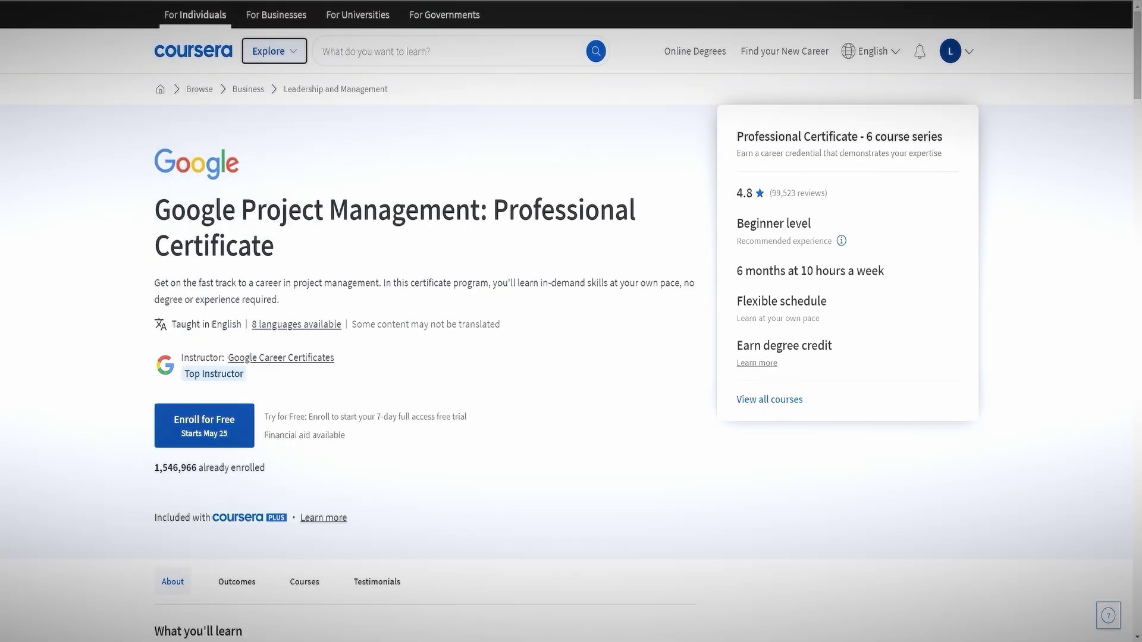
click(204, 425)
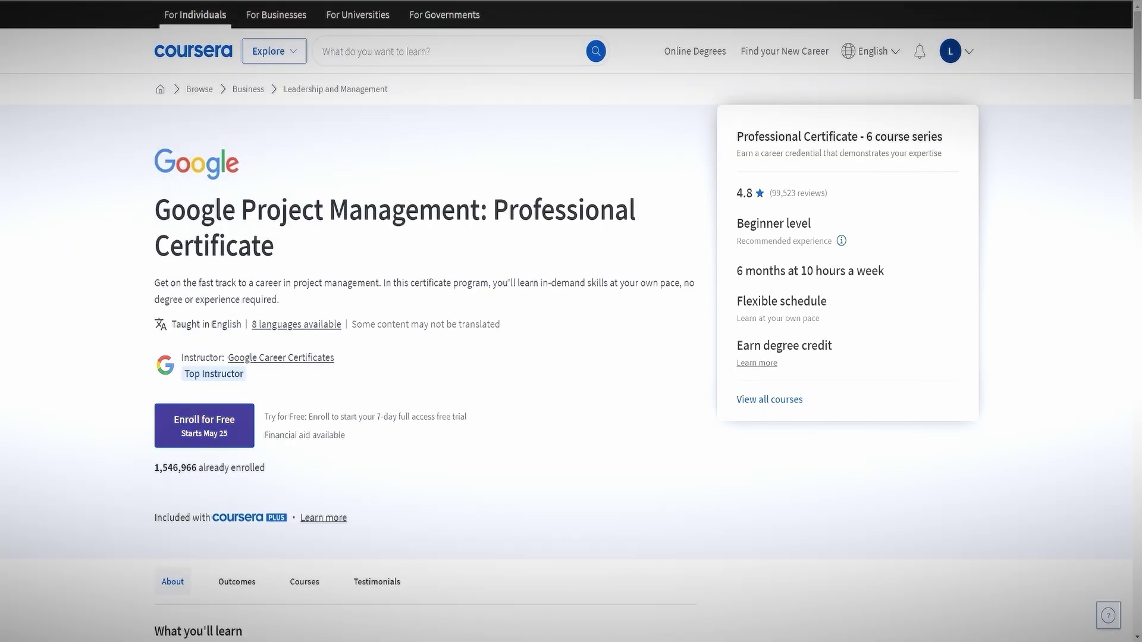
drag(383, 188, 517, 188)
click(523, 189)
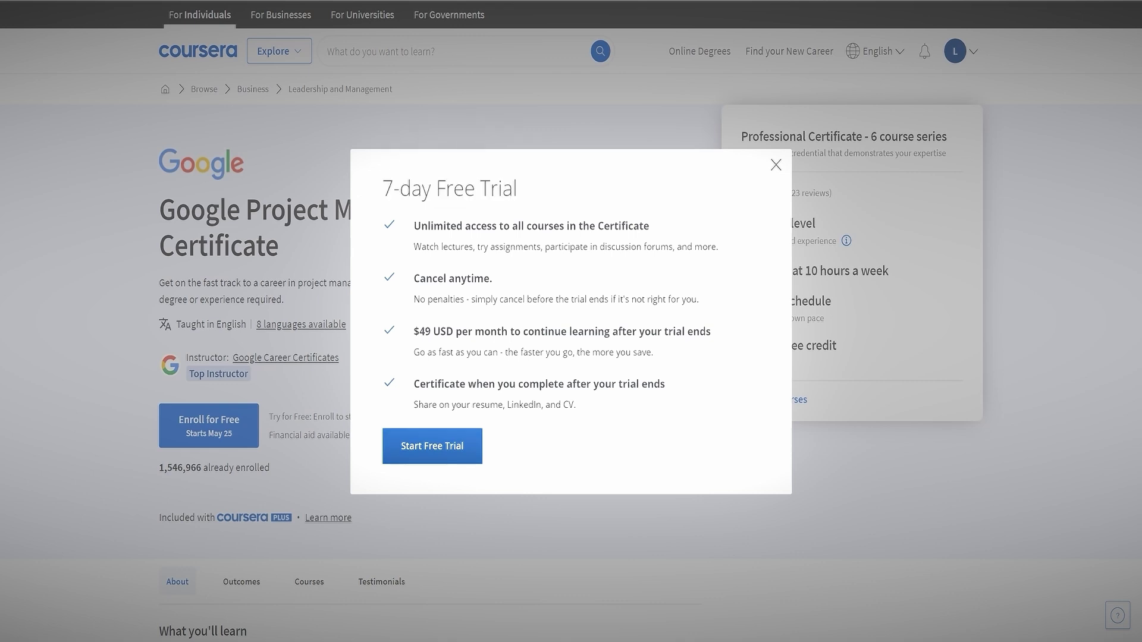
drag(383, 188, 518, 188)
click(522, 189)
key(Escape)
Step: Find the certificate's course series and open Foundations of Project Management in a new tab
scroll(571, 357, down, 15)
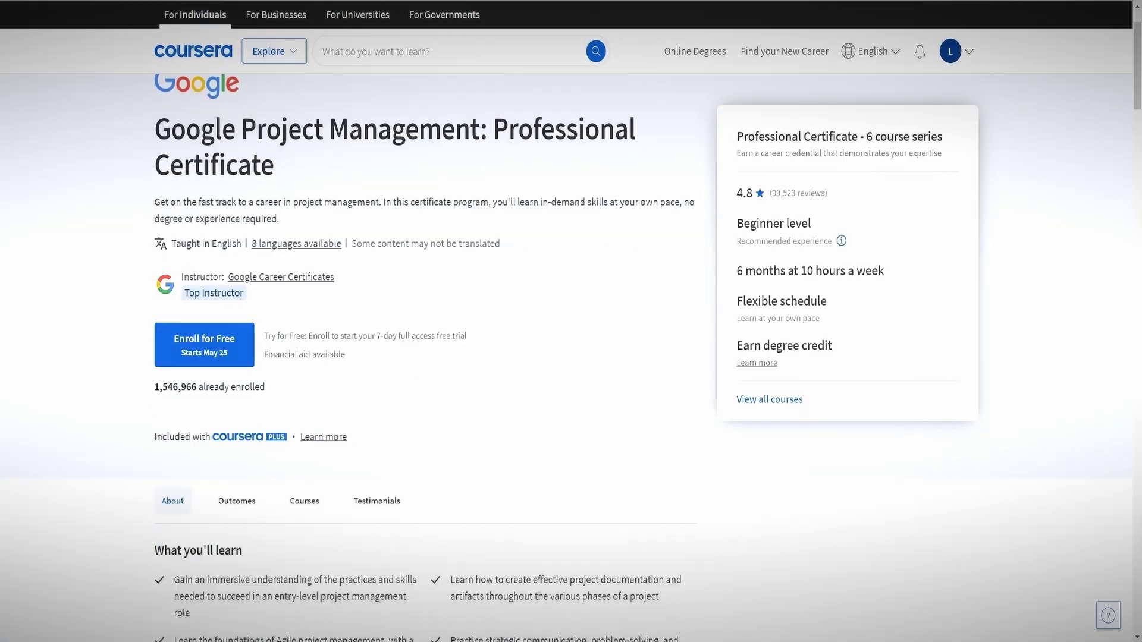
scroll(426, 309, up, 3)
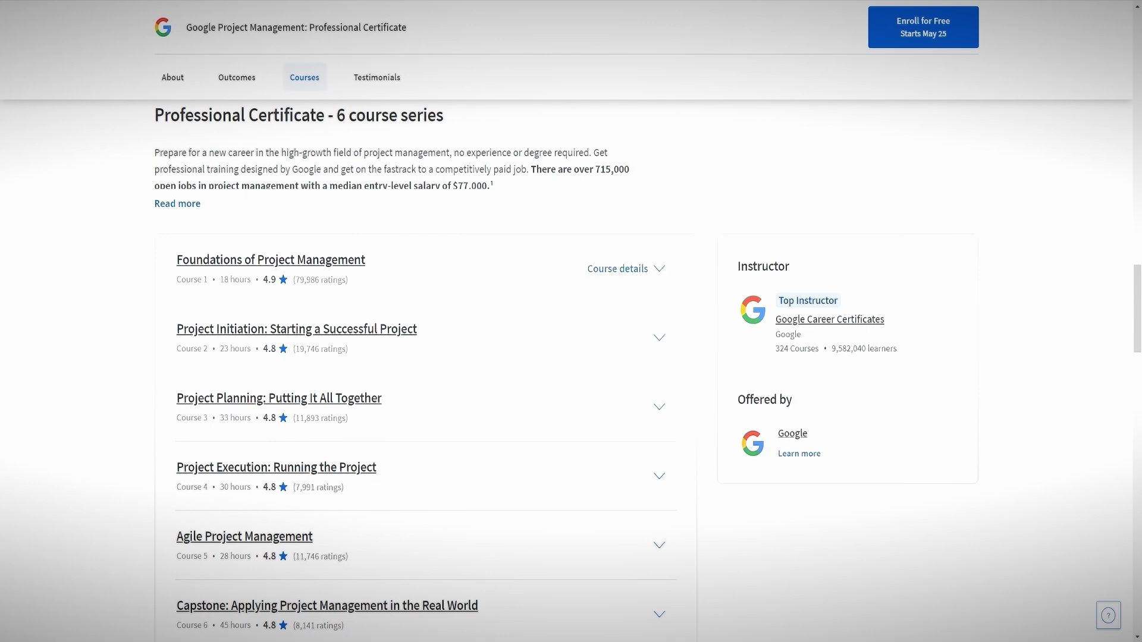
right_click(330, 258)
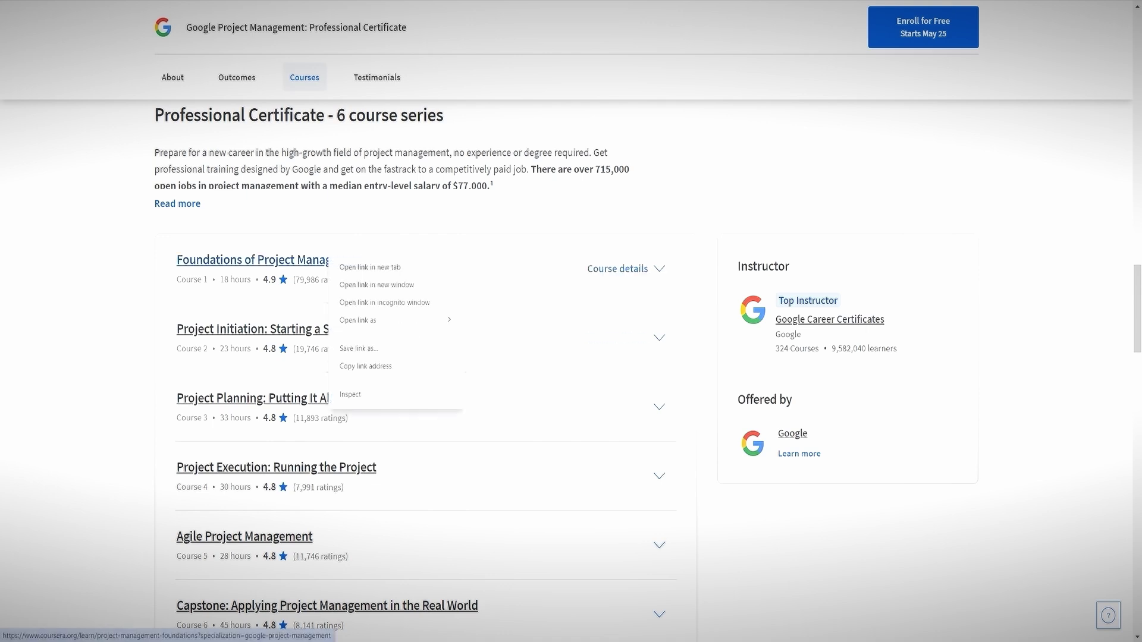
click(370, 266)
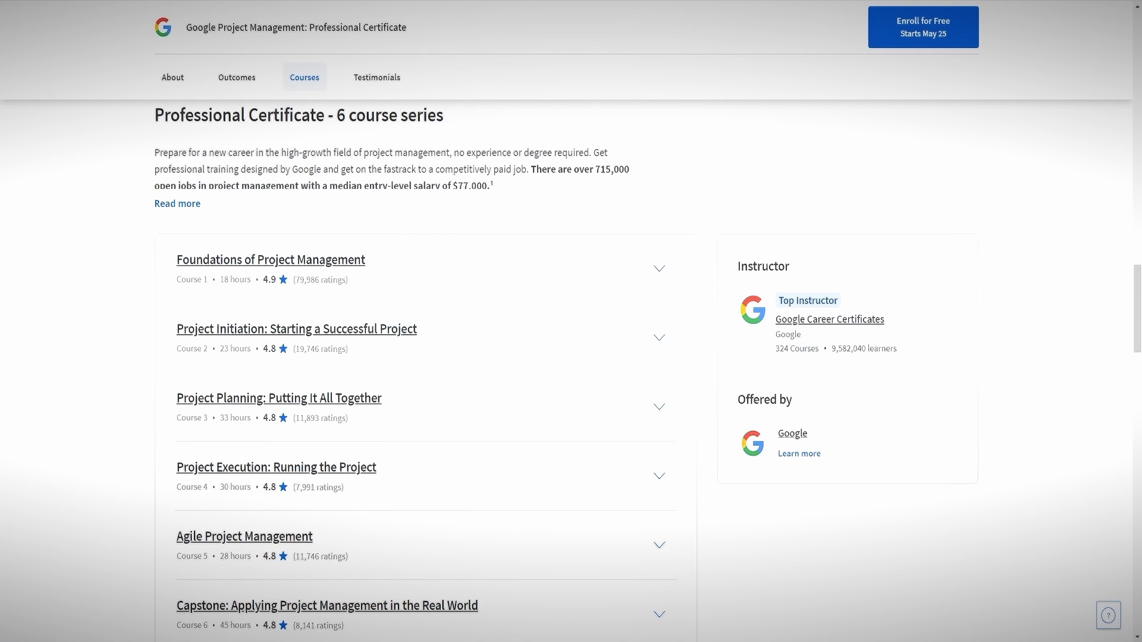
key(ctrl+Tab)
Step: Examine the module overview of the Foundations of Project Management course
scroll(566, 333, down, 10)
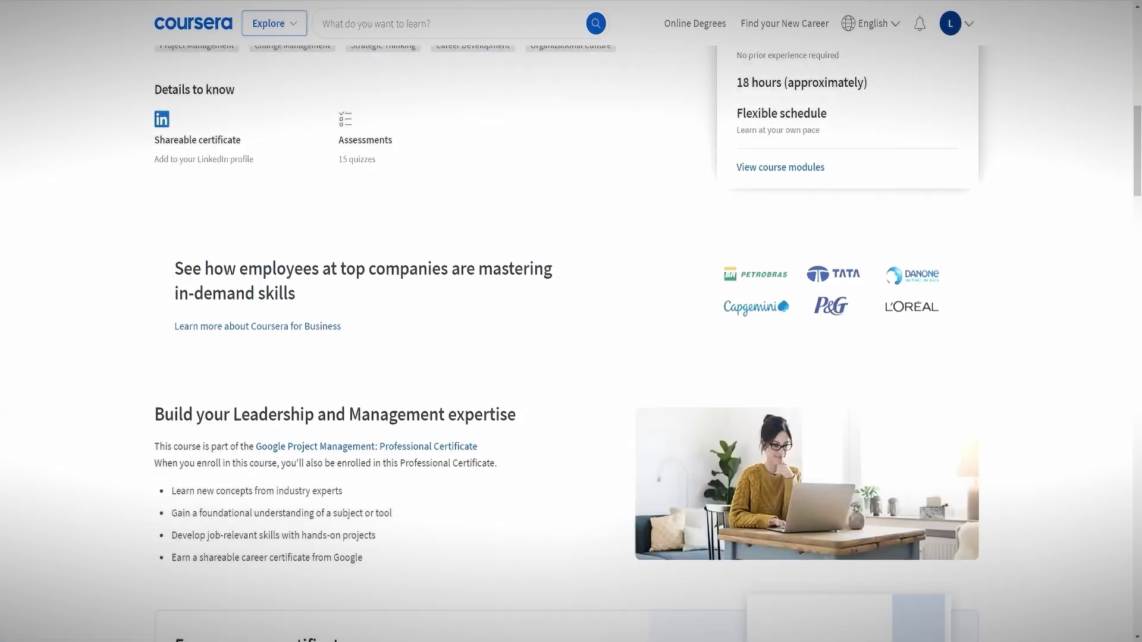
scroll(417, 333, down, 9)
scroll(417, 333, up, 1)
triple_click(279, 196)
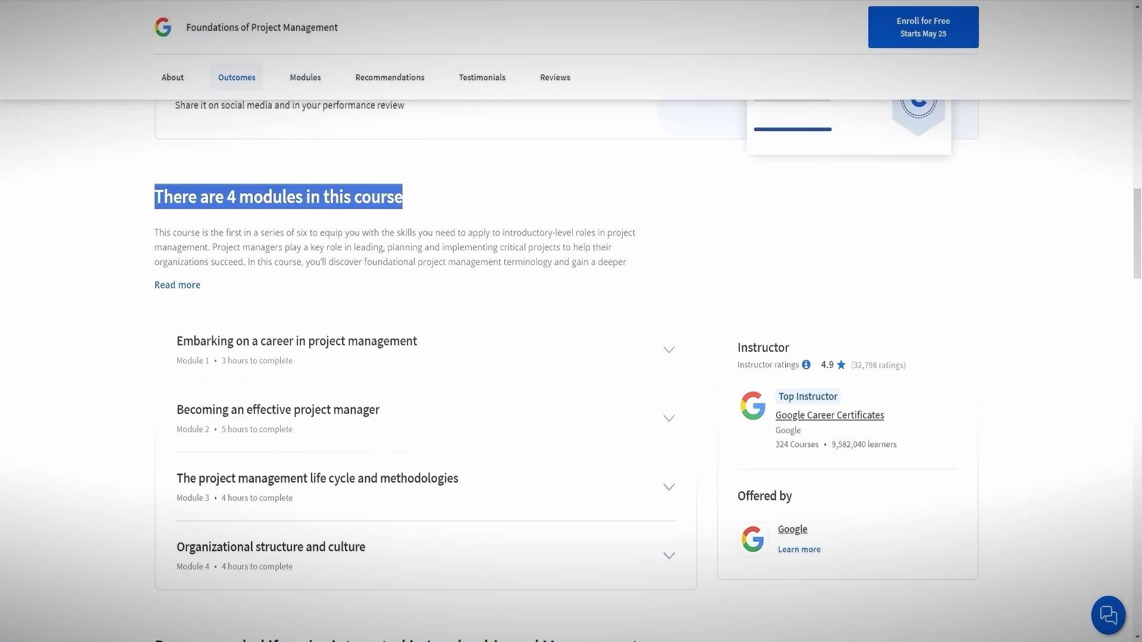
click(392, 199)
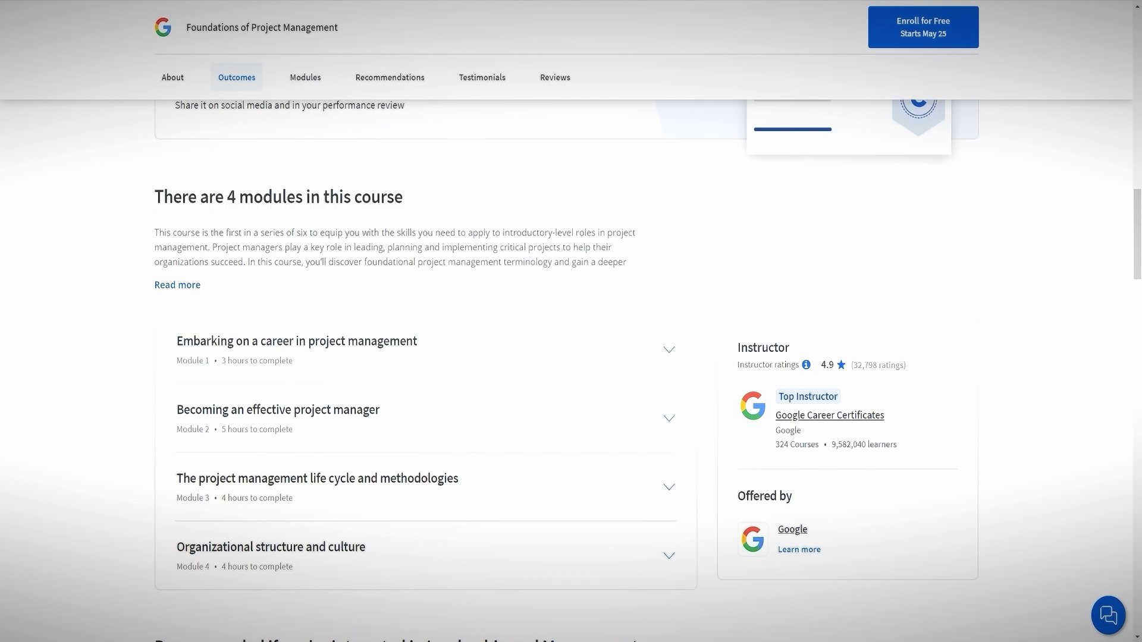
drag(209, 197, 361, 197)
Step: Open the enrollment options for Foundations of Project Management and review the trial terms and audit option
scroll(847, 185, up, 10)
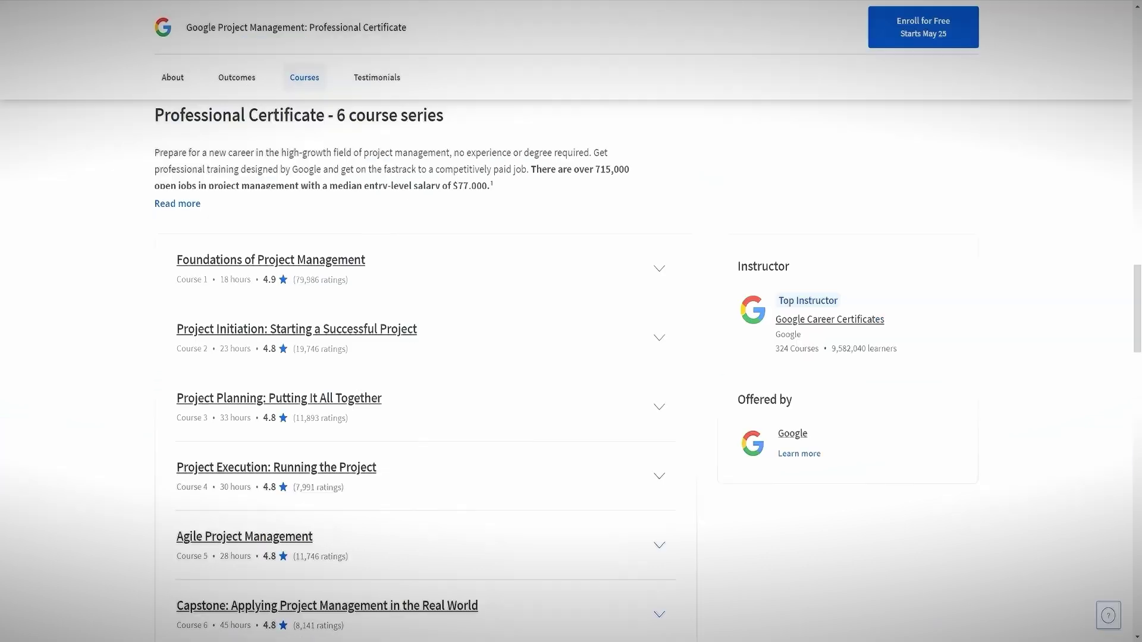
scroll(571, 356, up, 15)
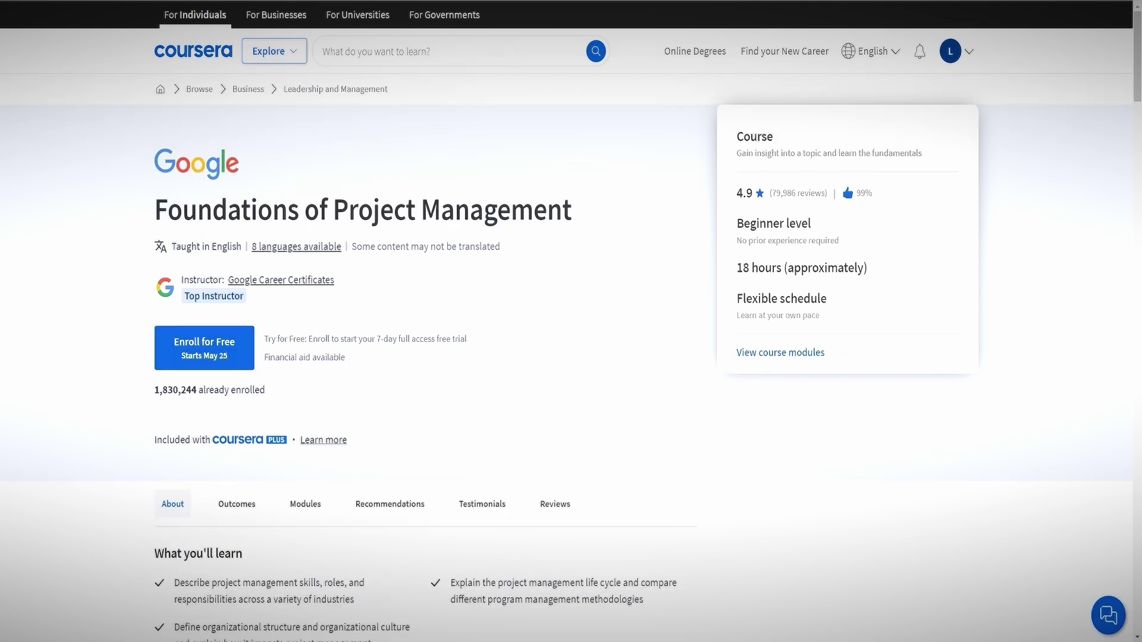
click(204, 348)
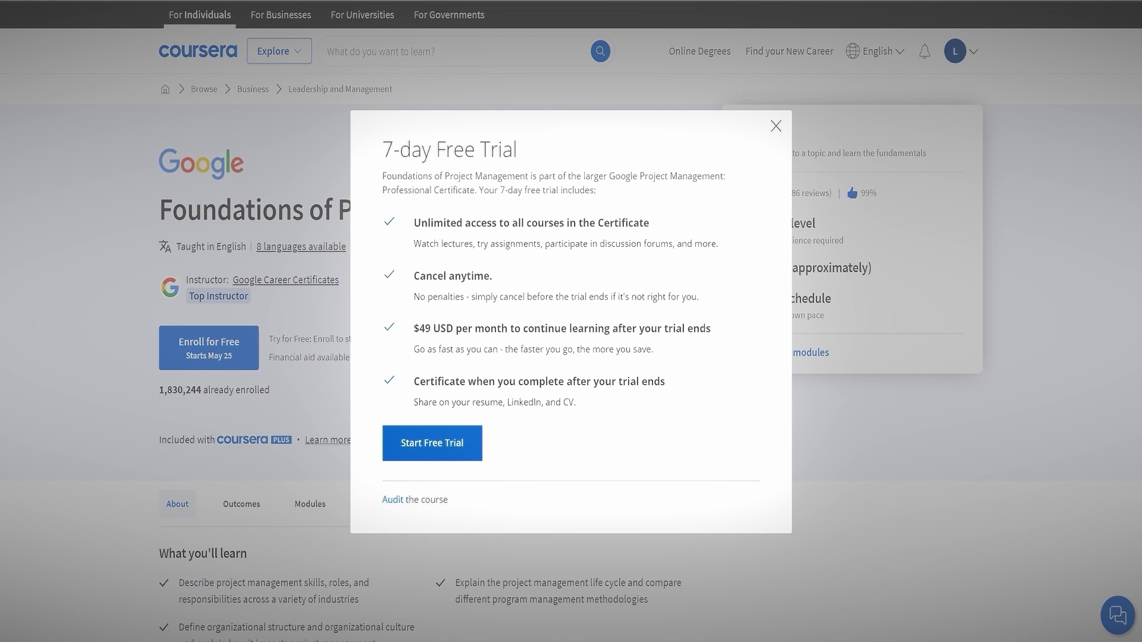
drag(384, 149, 506, 278)
click(523, 279)
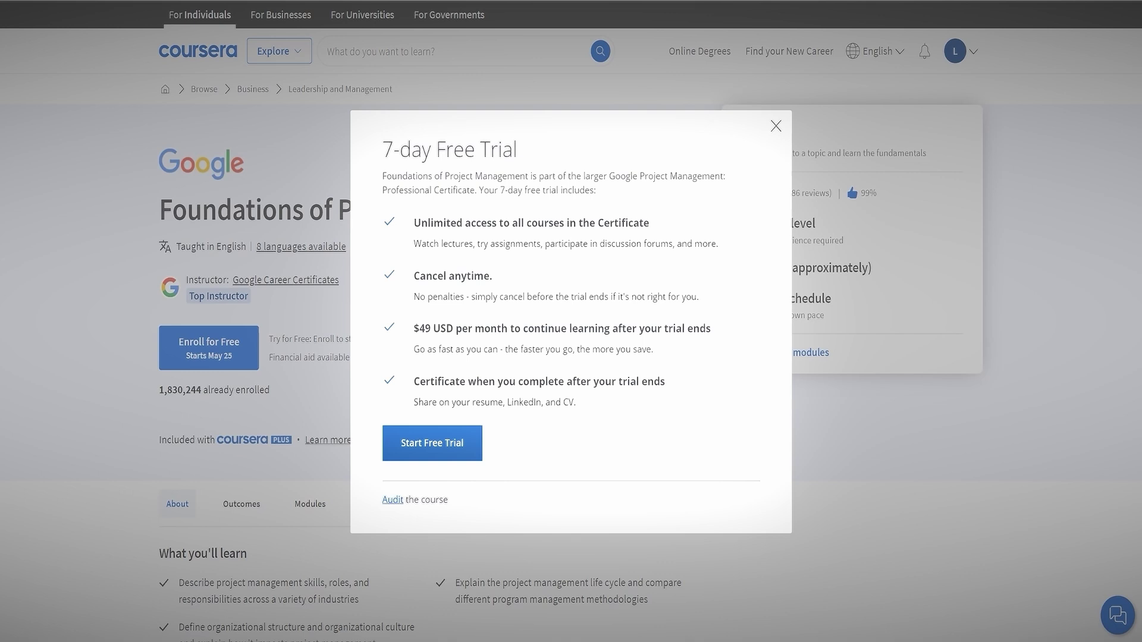
key(Tab)
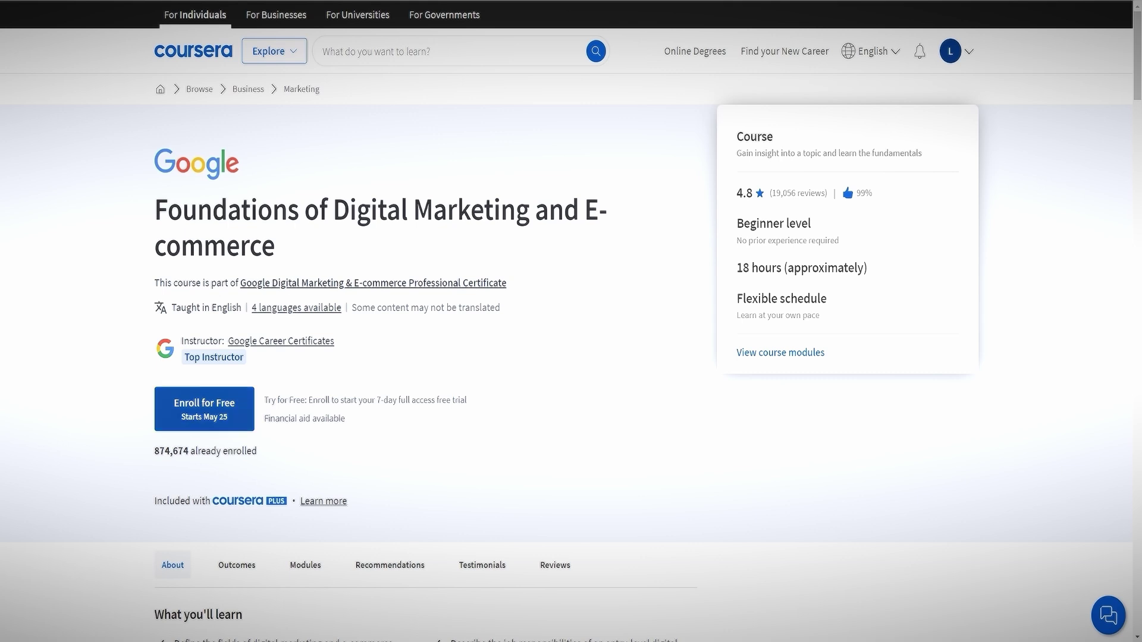
Step: Enroll in Foundations of Digital Marketing and E-commerce by choosing to audit the course
click(204, 409)
click(392, 500)
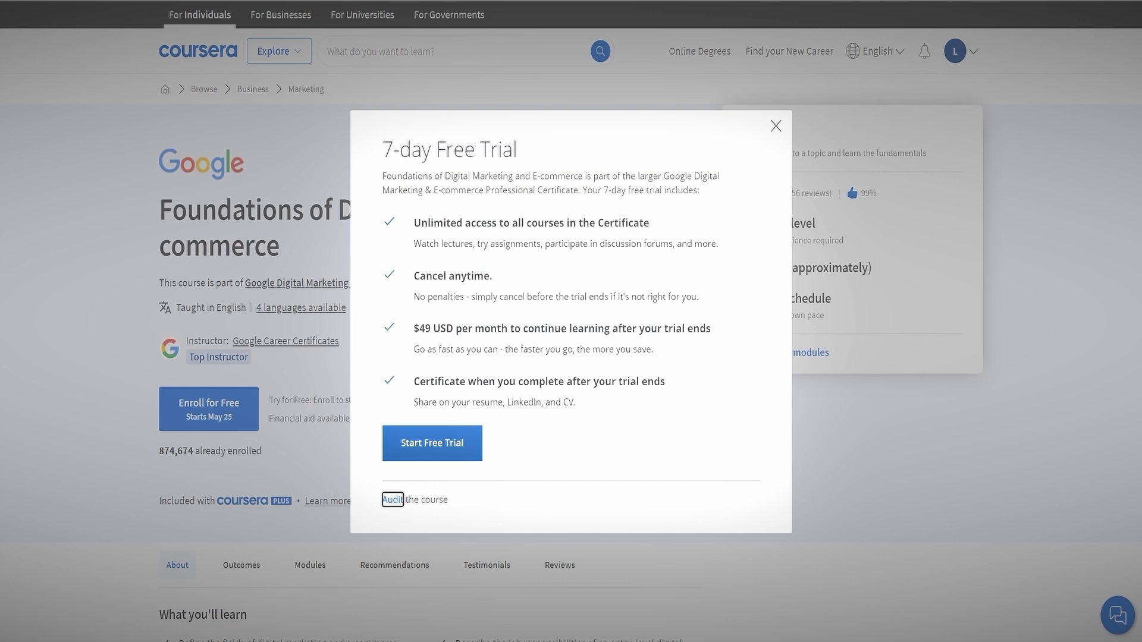
key(Return)
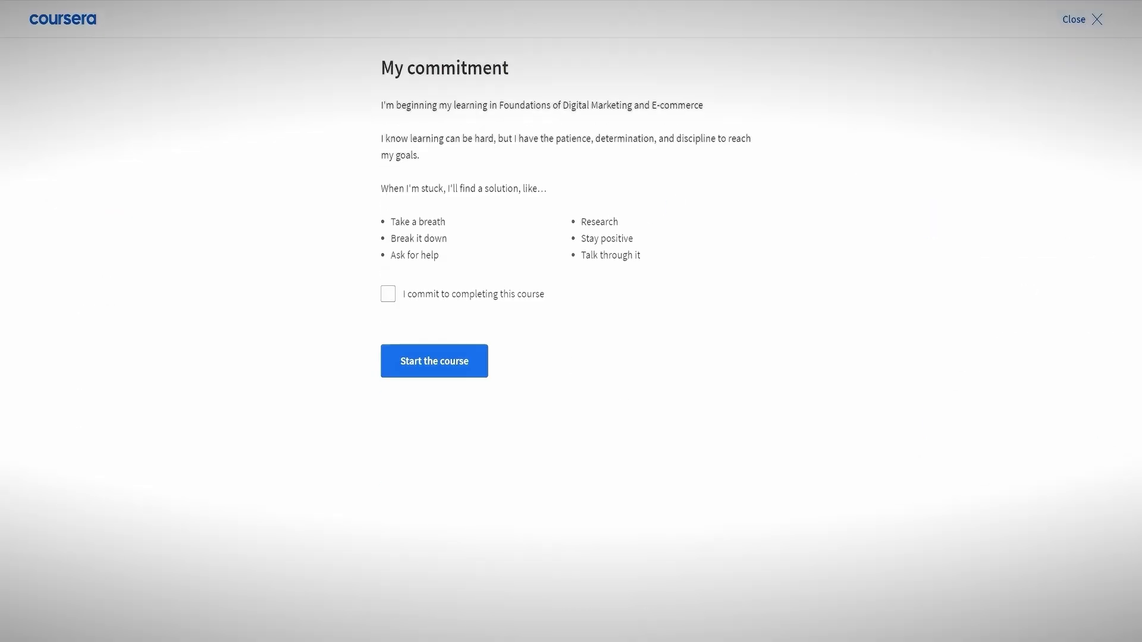
Step: Dismiss the course commitment page and the weekly goal prompt to reach the course material
key(Escape)
scroll(557, 344, down, 1)
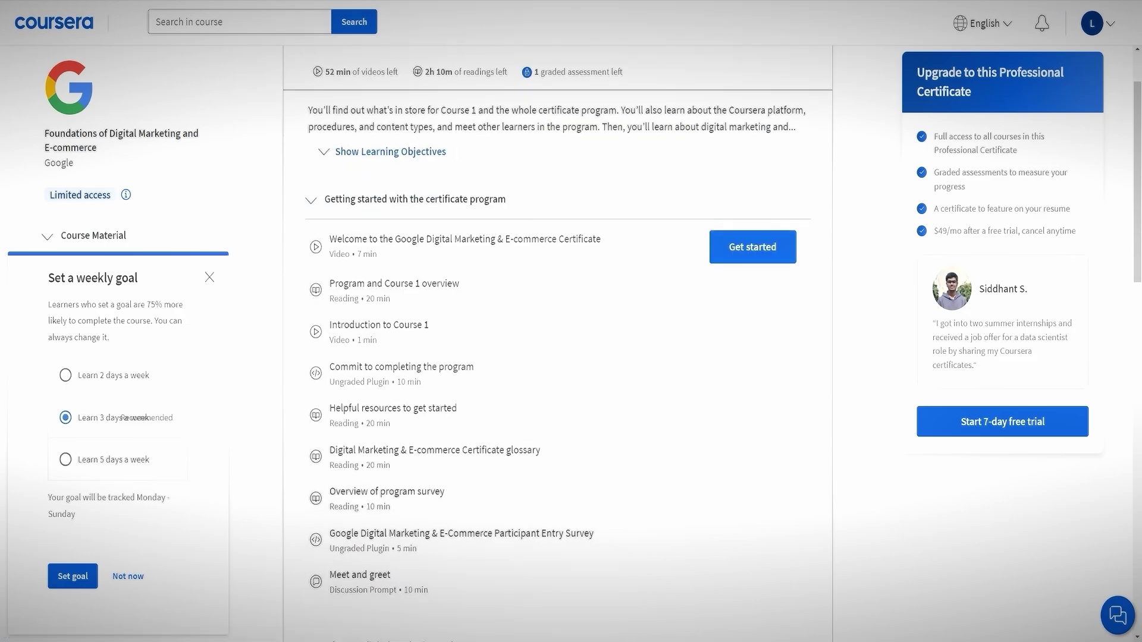
click(209, 277)
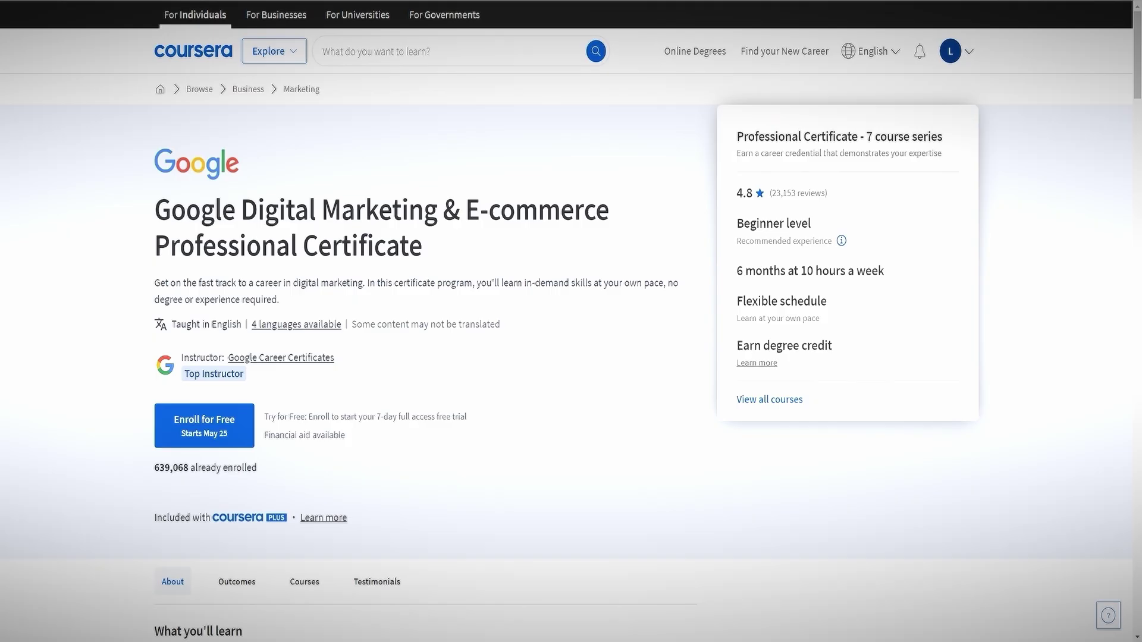
Step: Open the financial aid request for the Google Digital Marketing & E-commerce Professional Certificate
drag(156, 210, 423, 210)
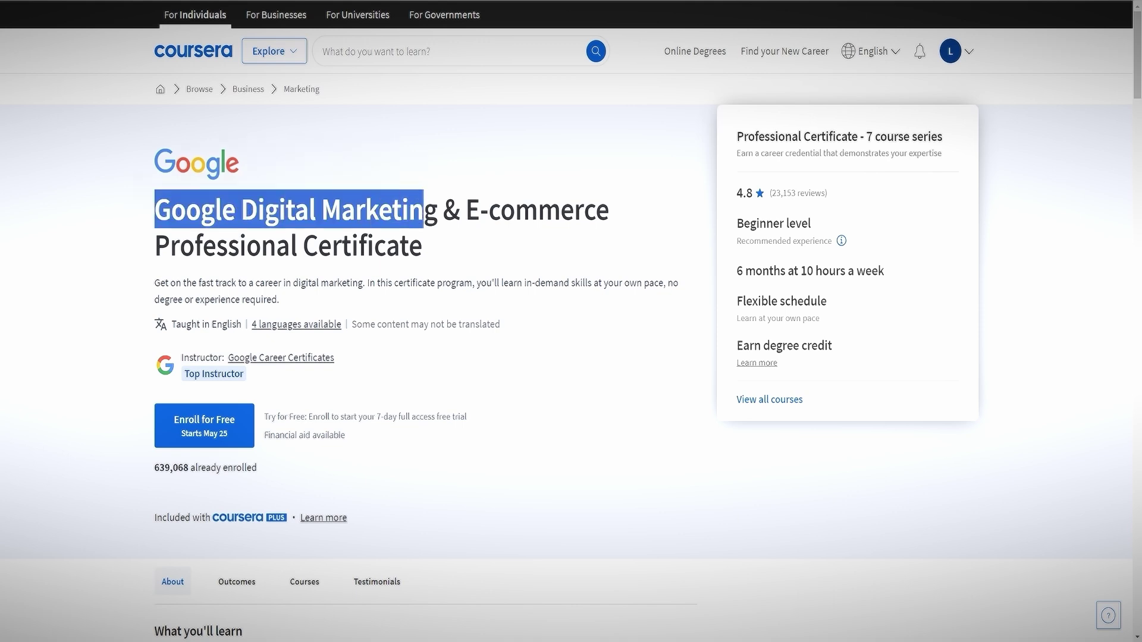
click(423, 210)
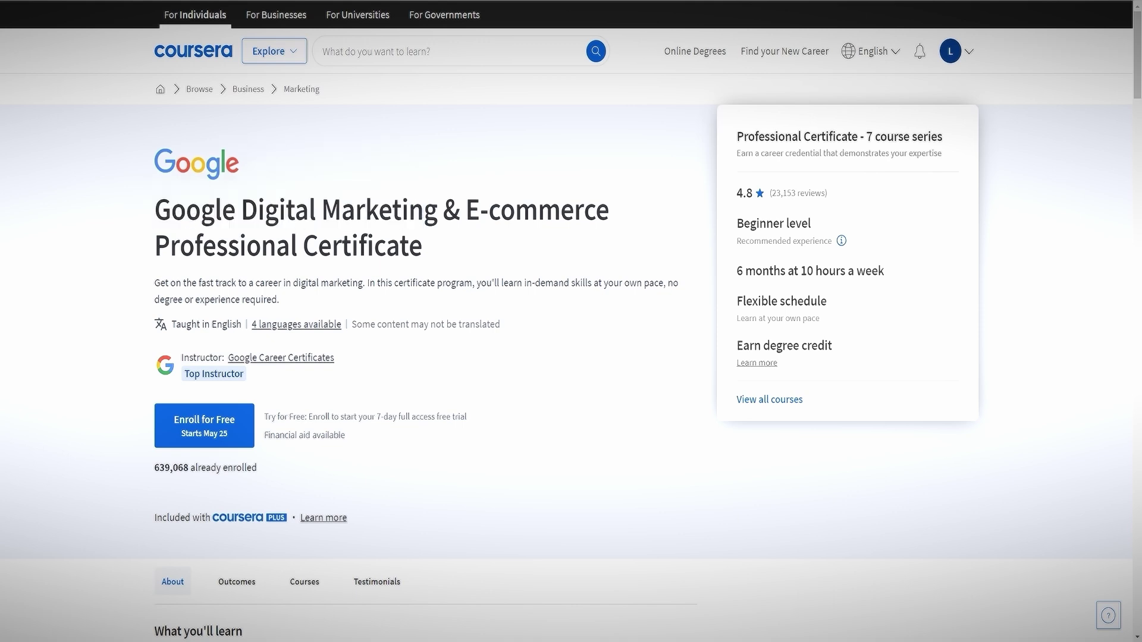
scroll(305, 267, down, 3)
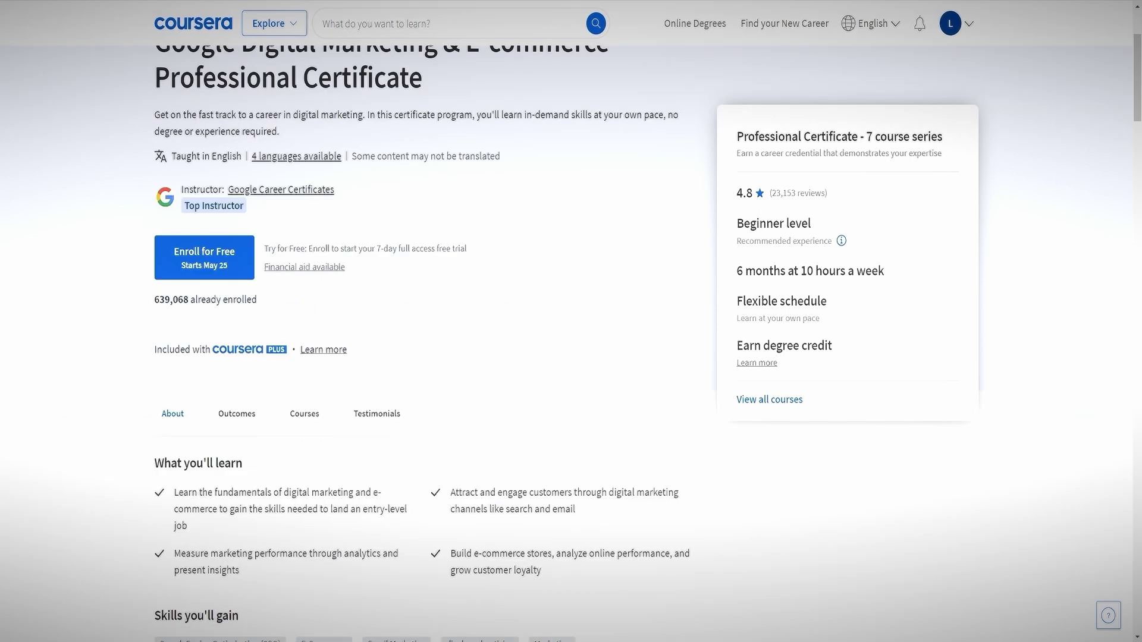
click(305, 267)
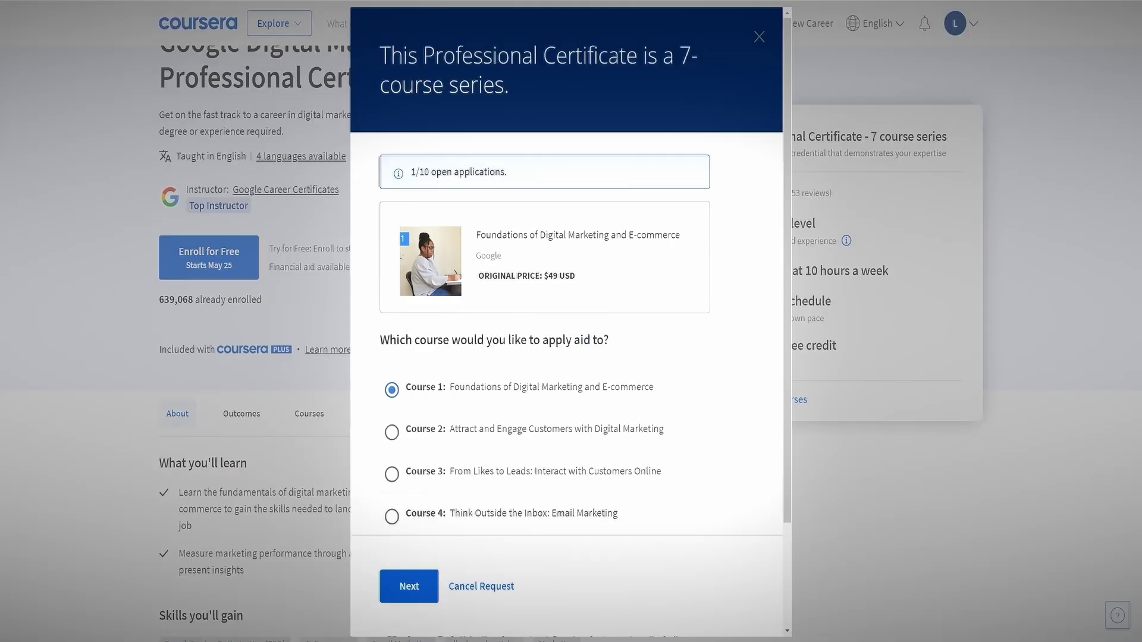
Step: Choose Foundations of Digital Marketing and E-commerce as the course for financial aid and continue to the application form
scroll(568, 322, down, 3)
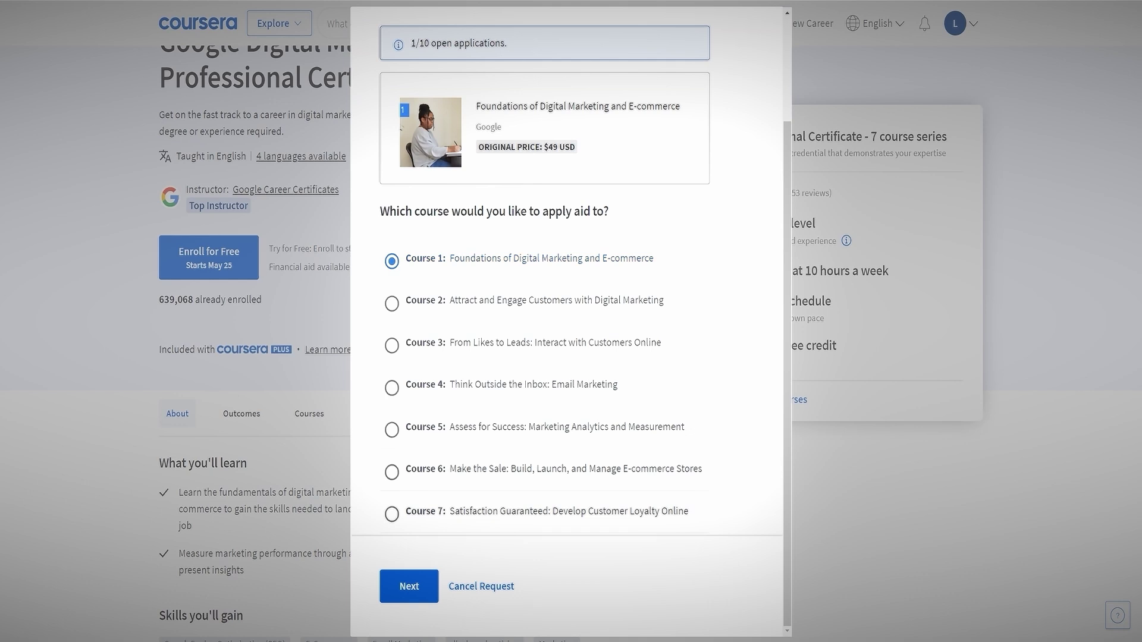
scroll(568, 321, up, 2)
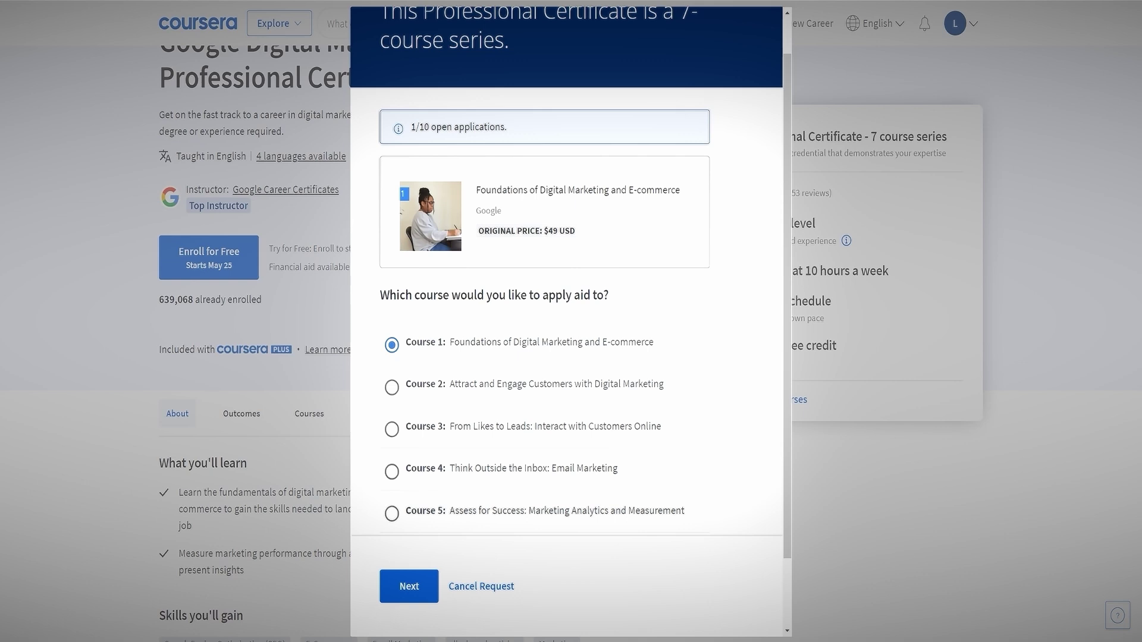
scroll(568, 321, down, 2)
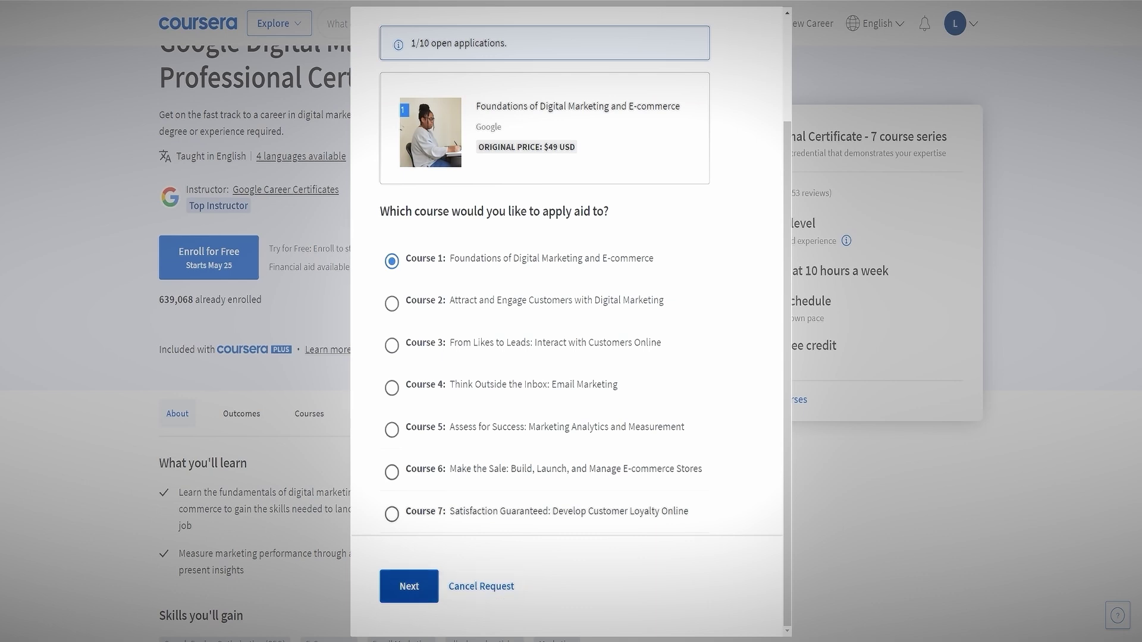
click(408, 586)
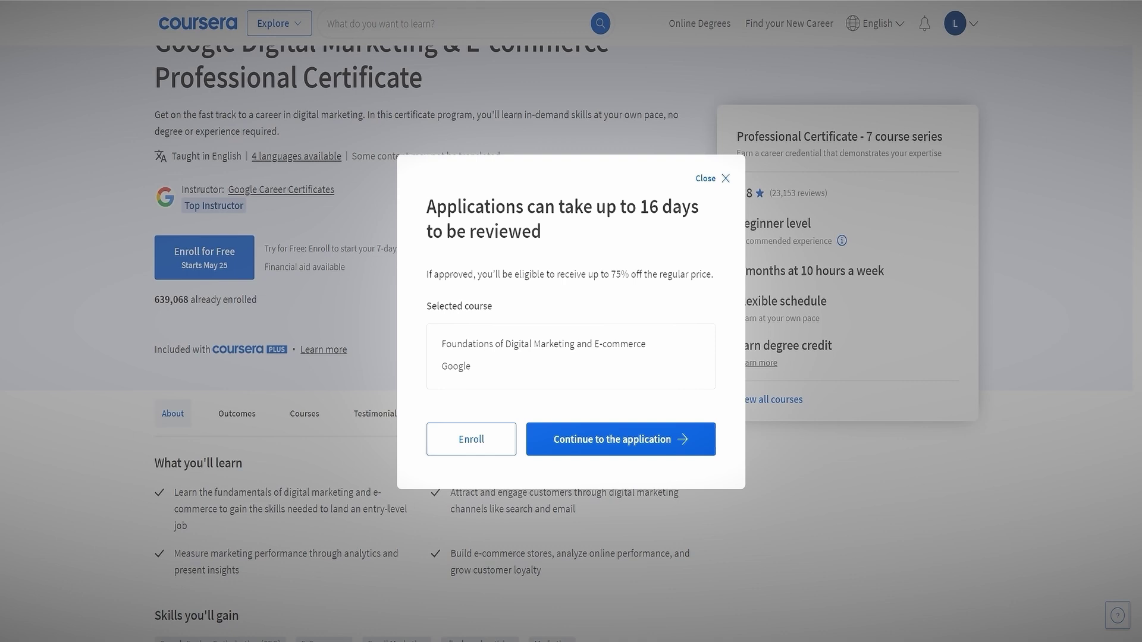
drag(426, 274, 549, 274)
click(549, 274)
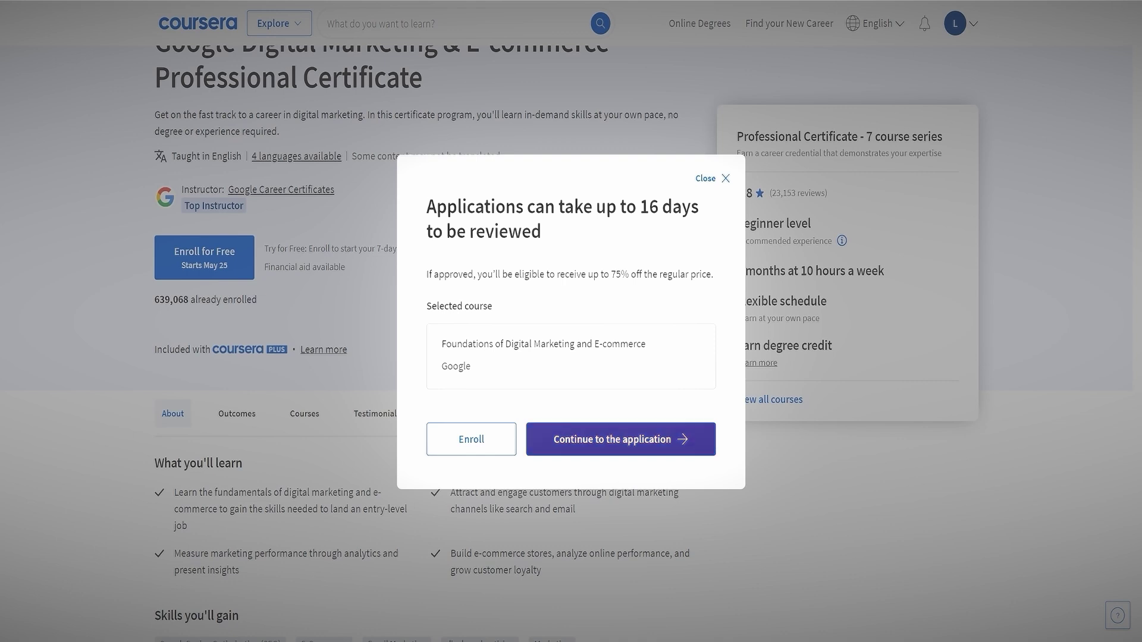
click(621, 439)
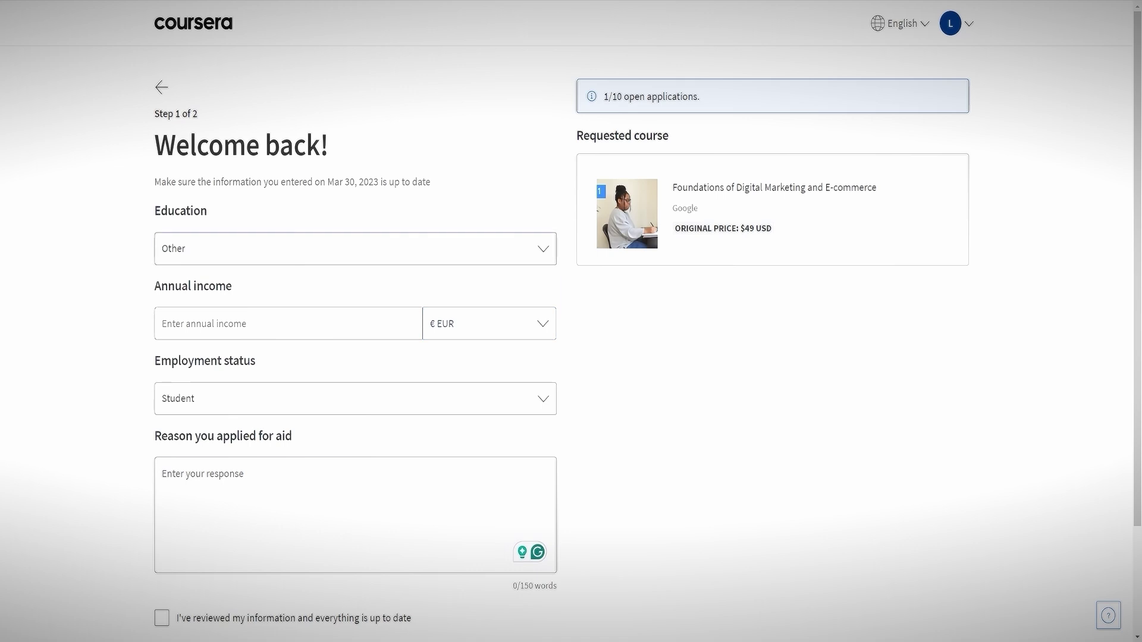
Step: Set the education level to High school and the annual income currency to USD
click(356, 249)
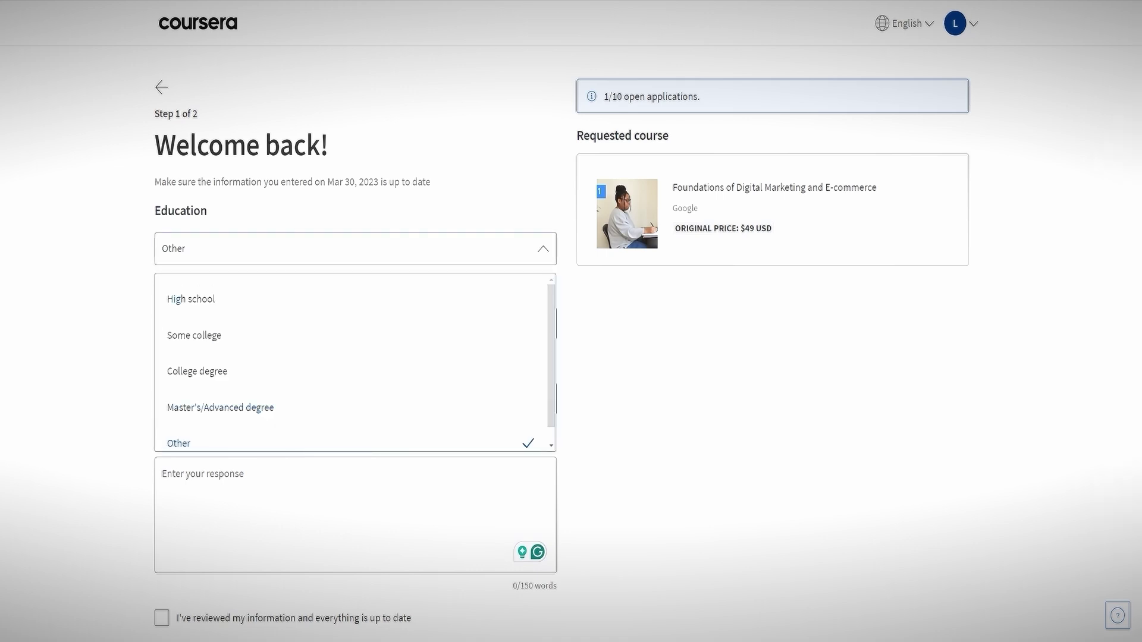
click(191, 299)
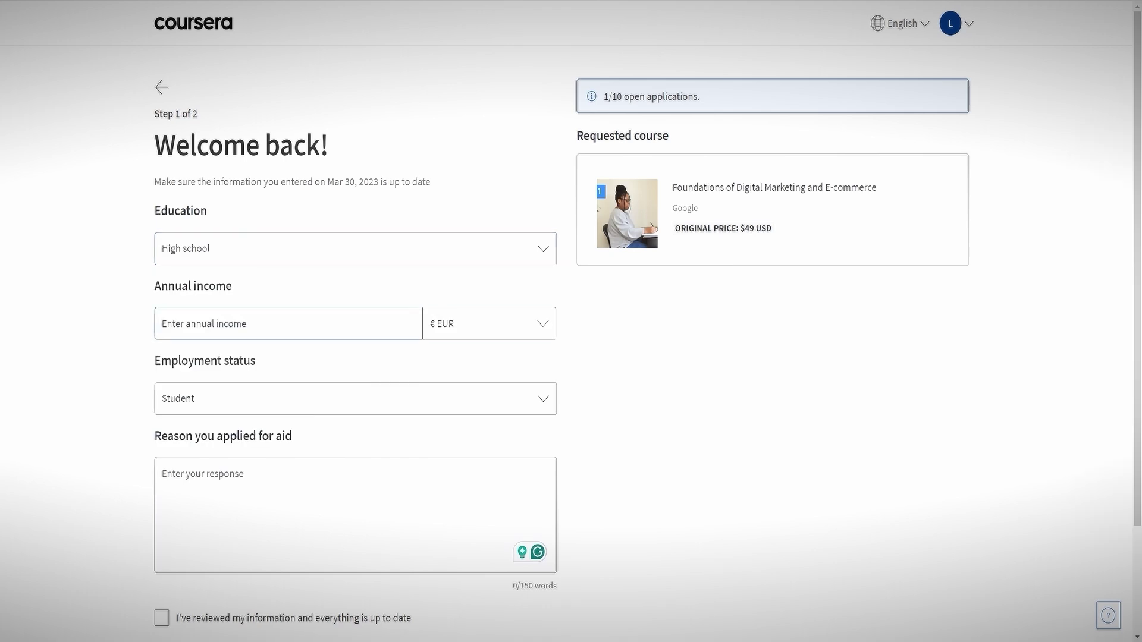
click(289, 324)
click(490, 324)
scroll(489, 438, down, 5)
scroll(489, 438, up, 6)
scroll(489, 438, up, 6)
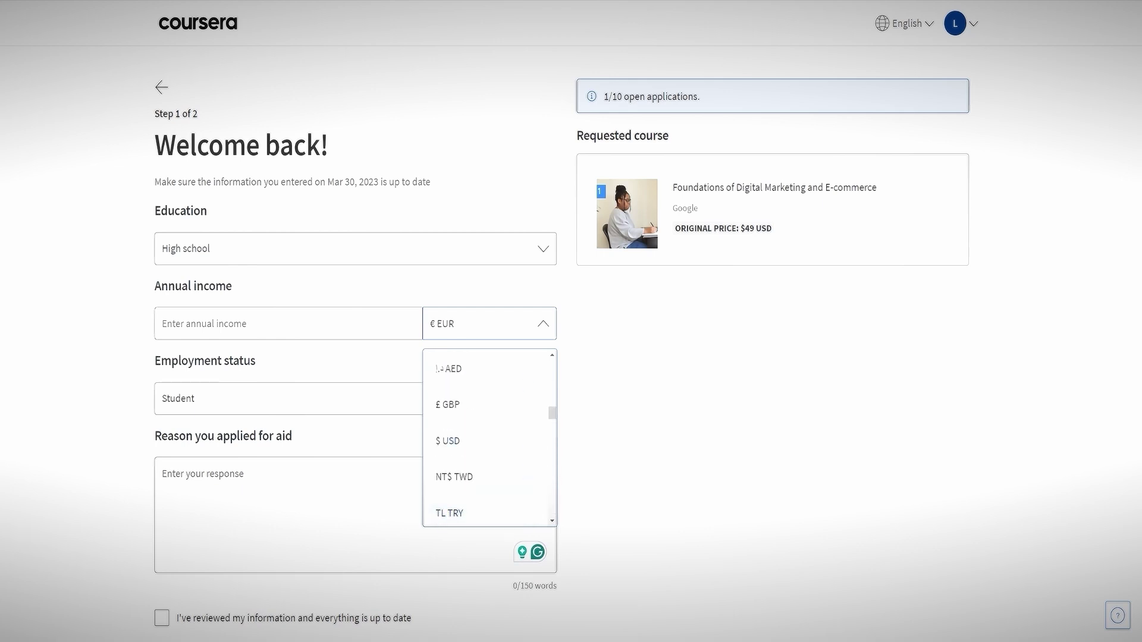
click(448, 441)
click(289, 324)
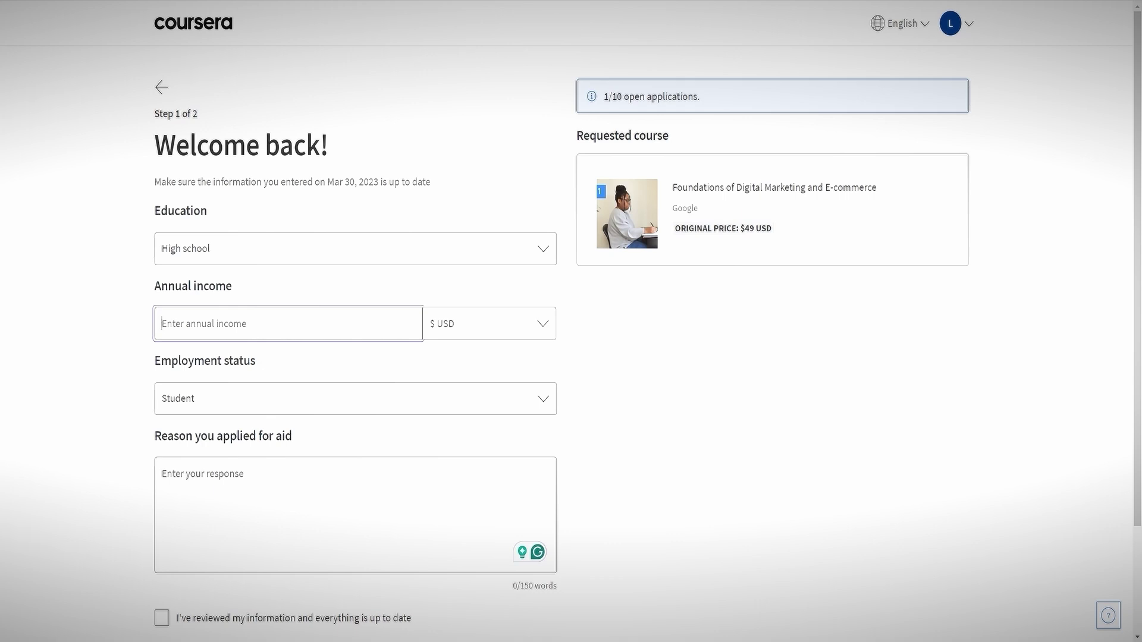
Step: Try Other as the employment status and set it back to Student
click(380, 361)
scroll(380, 362, down, 3)
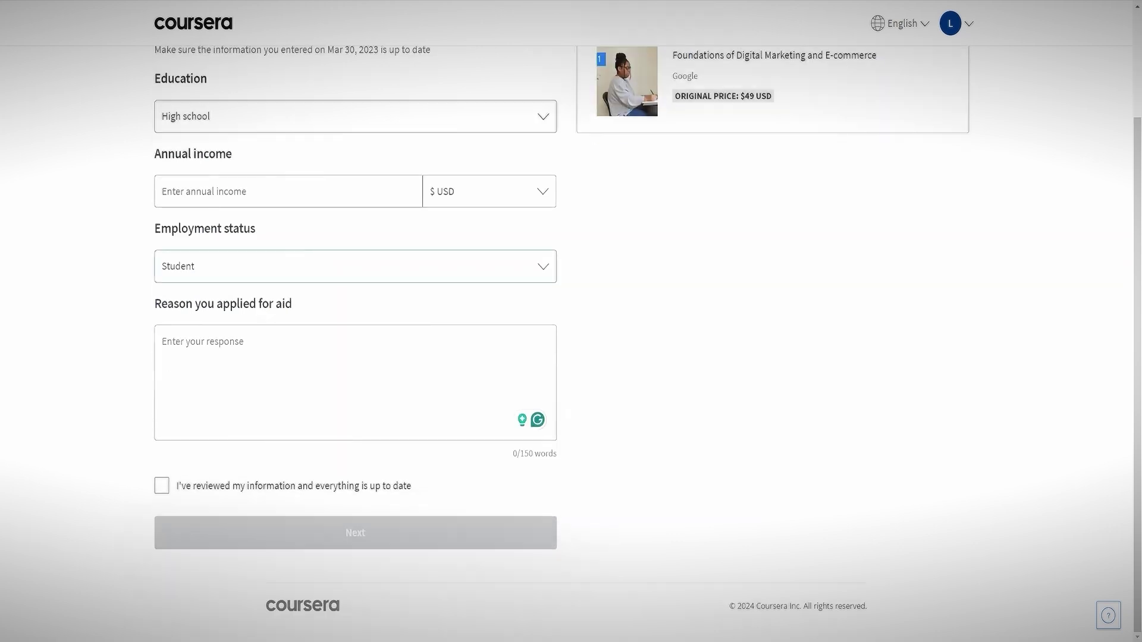
click(356, 266)
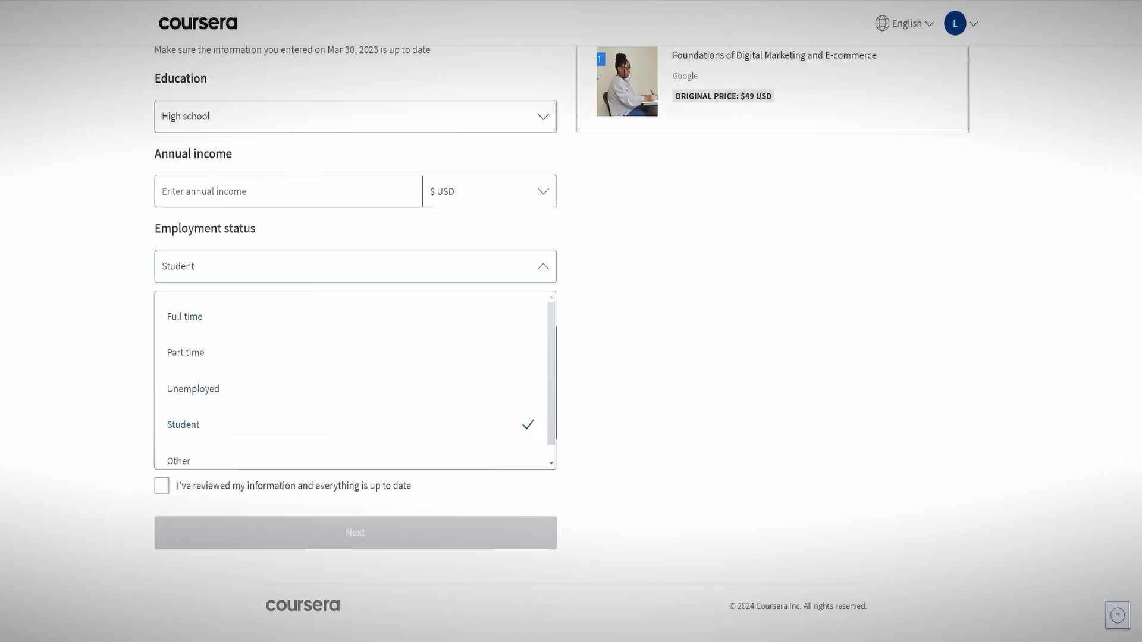
click(179, 461)
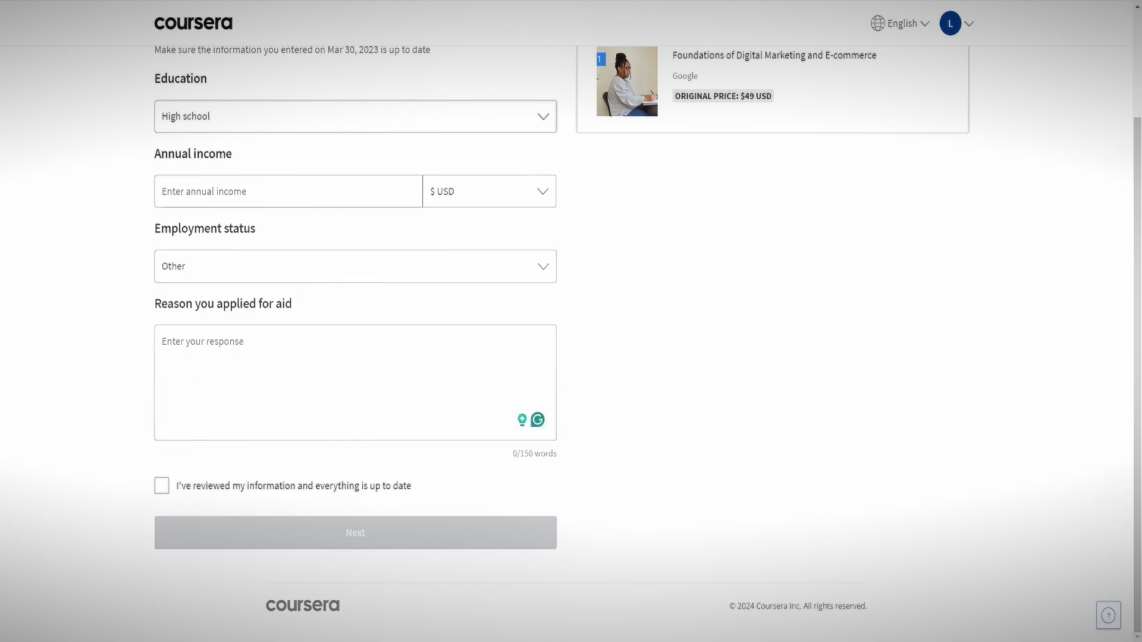
click(355, 265)
click(183, 425)
scroll(356, 357, up, 1)
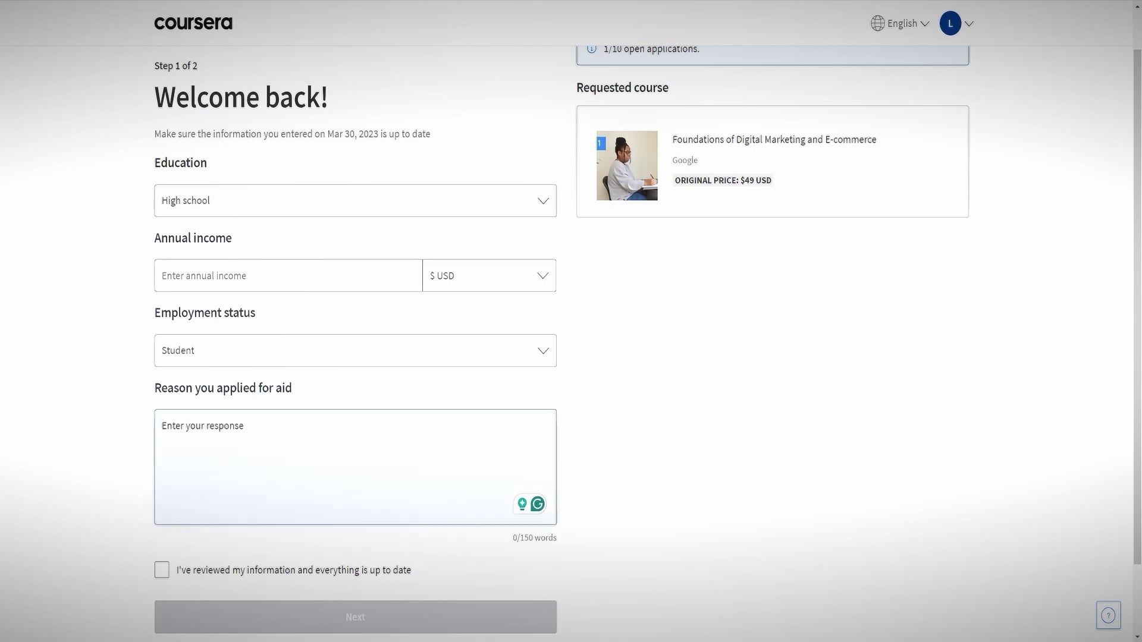
Step: Enter 1000 as the annual income and fill in the reason for aid with 150 words of lorem ipsum text
scroll(356, 467, down, 1)
click(355, 384)
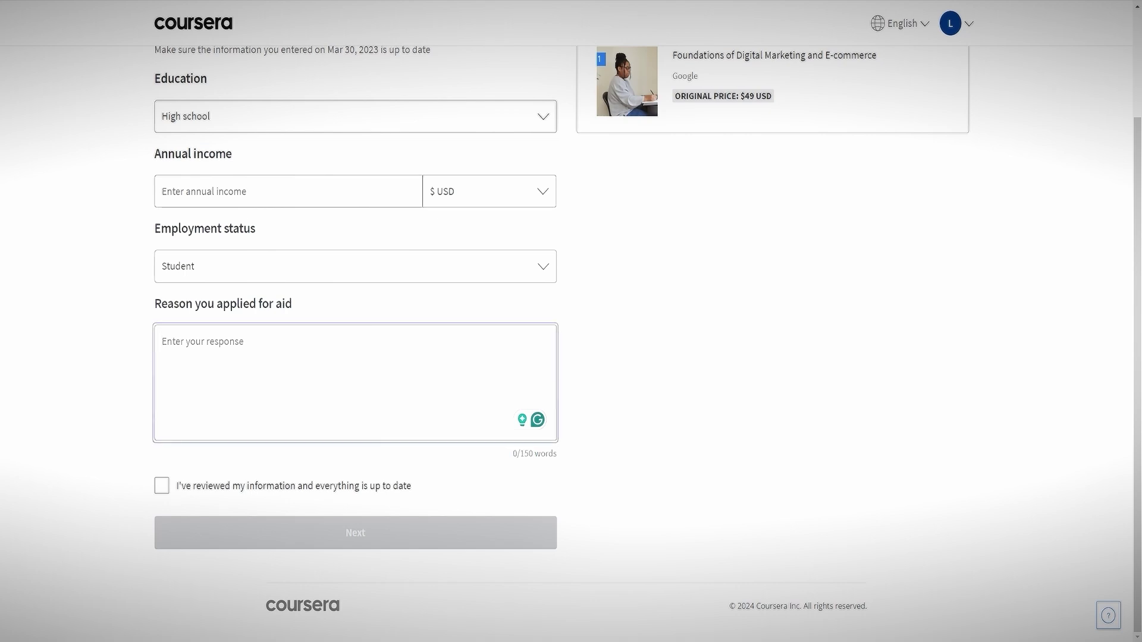
scroll(355, 321, up, 1)
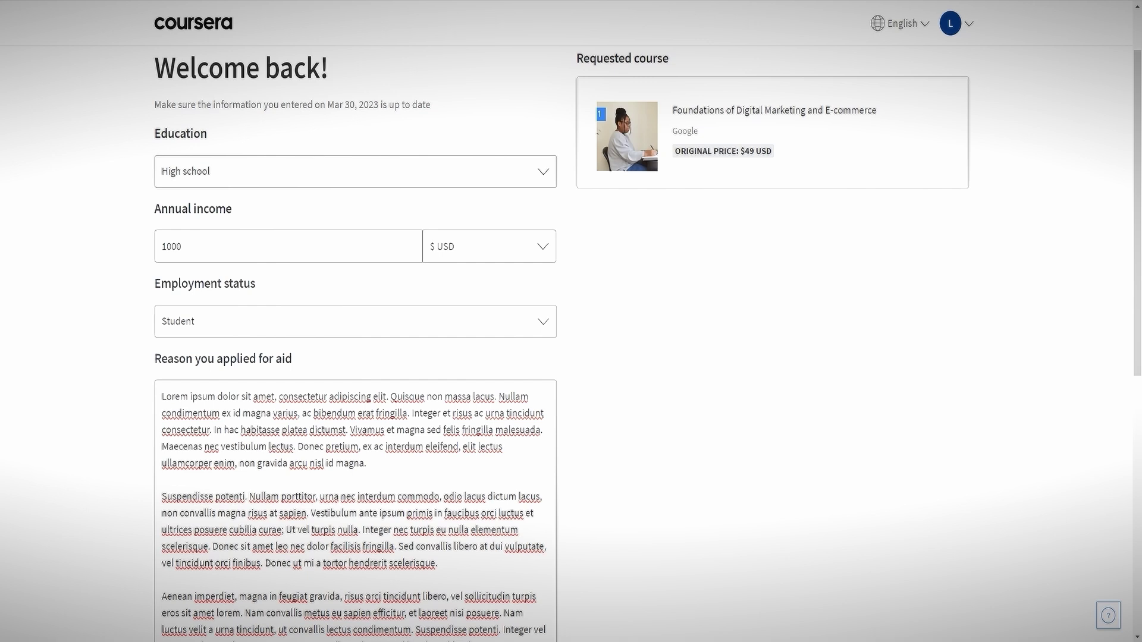
scroll(355, 322, up, 1)
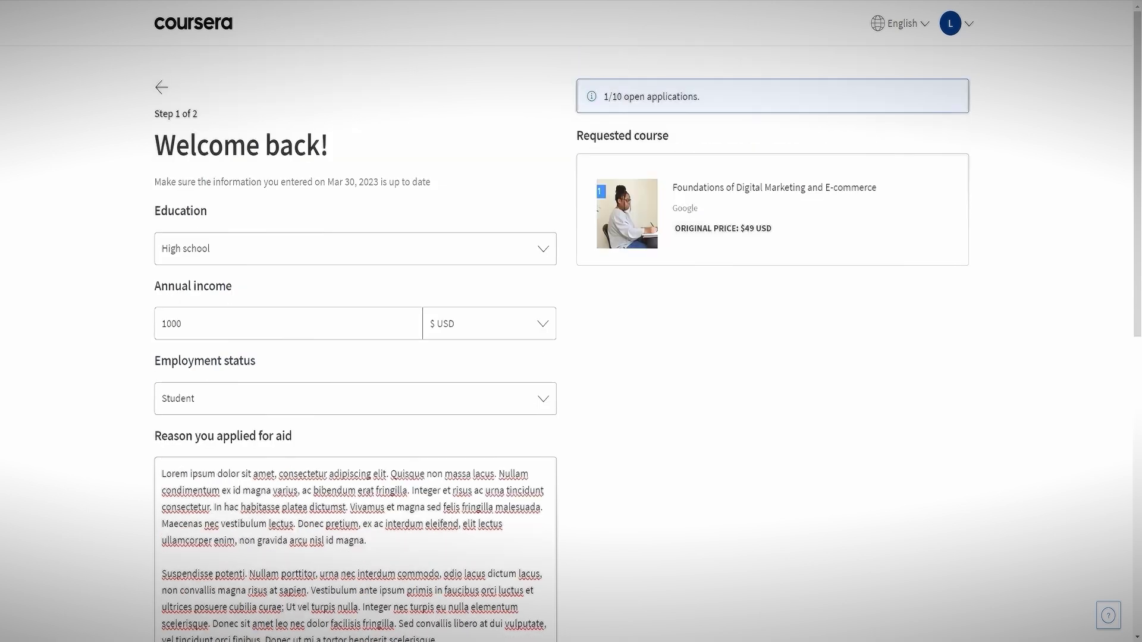
Step: Look over the application answers, confirm that the information is up to date, and proceed to the second part of the application
scroll(355, 321, down, 4)
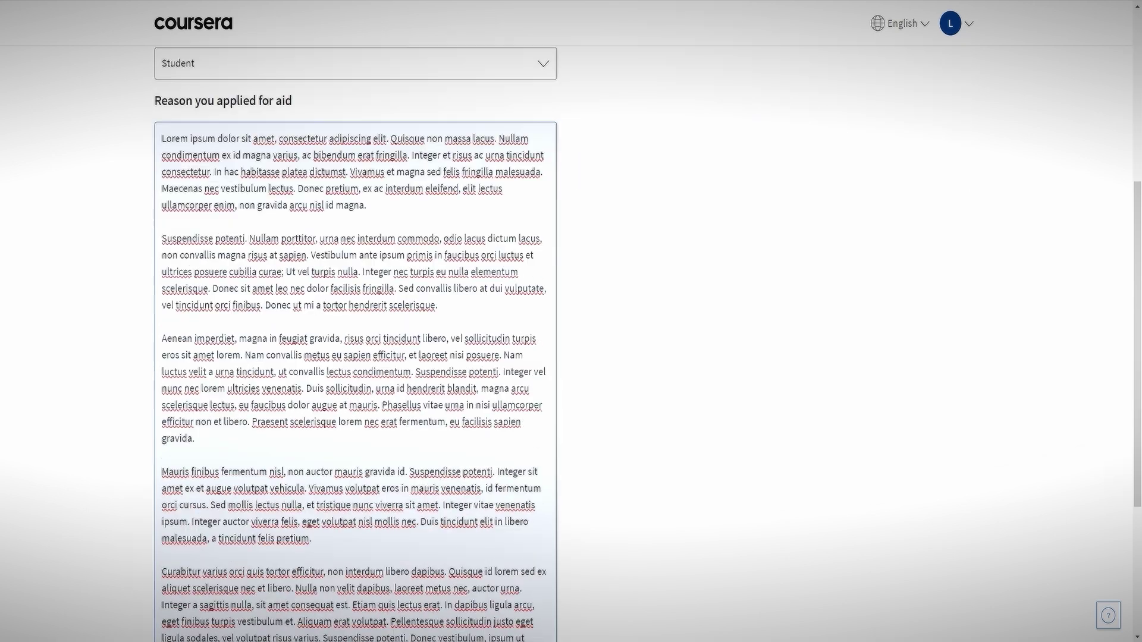
scroll(355, 322, up, 4)
scroll(355, 321, down, 1)
scroll(355, 321, up, 1)
scroll(355, 321, down, 1)
scroll(355, 321, down, 7)
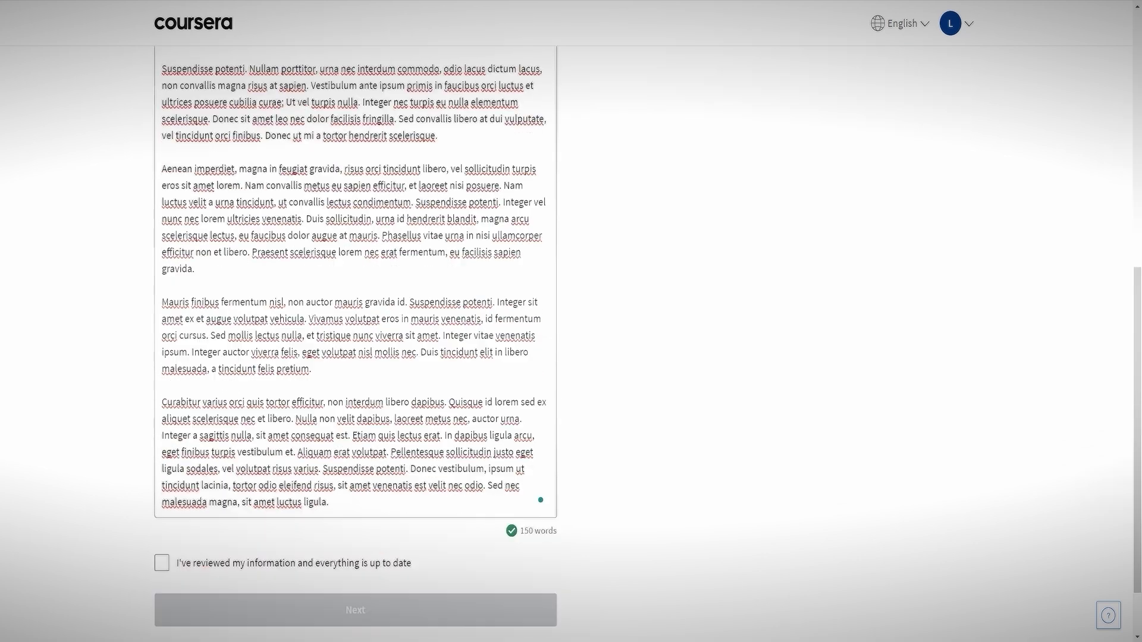
click(162, 486)
click(355, 533)
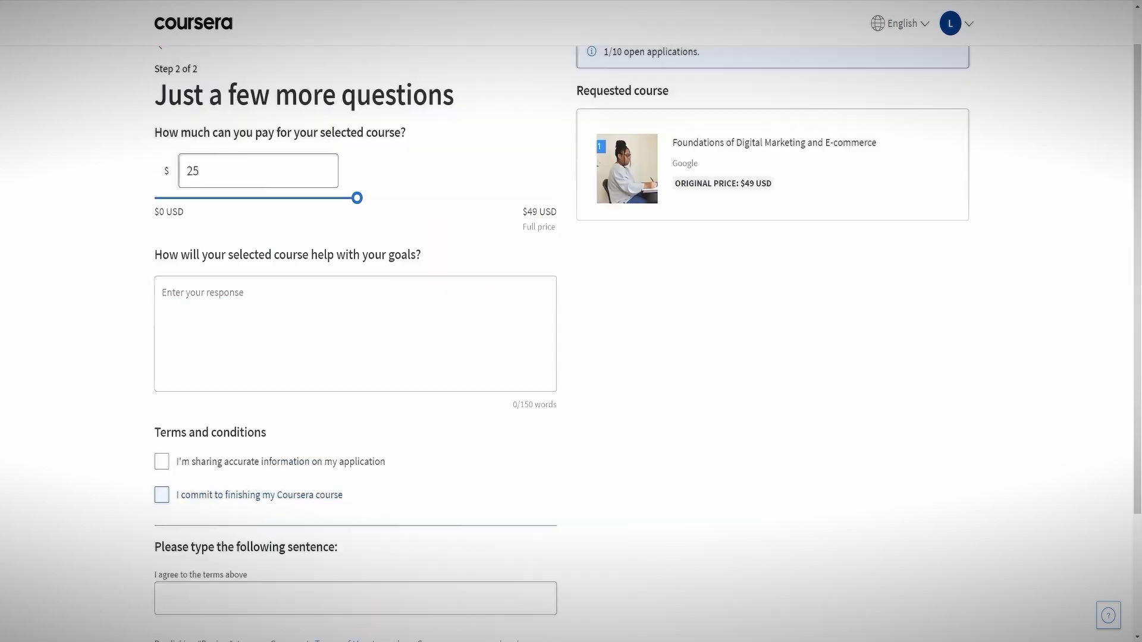
Step: Set the amount payable for the selected course to 0 USD
scroll(355, 321, down, 1)
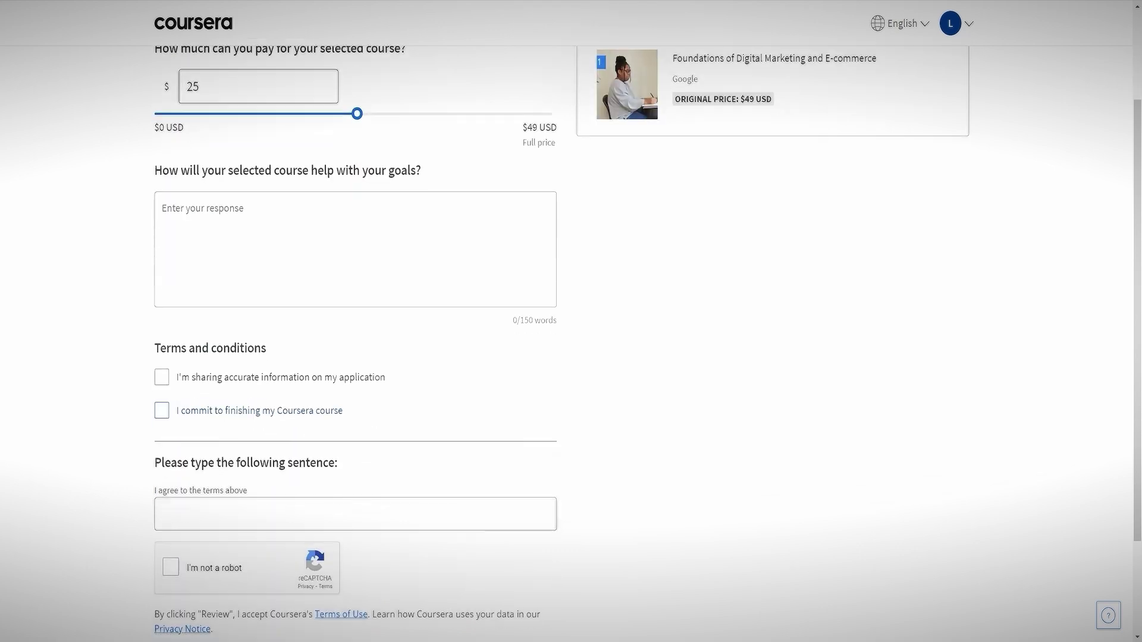
scroll(355, 321, up, 2)
drag(357, 243, 154, 242)
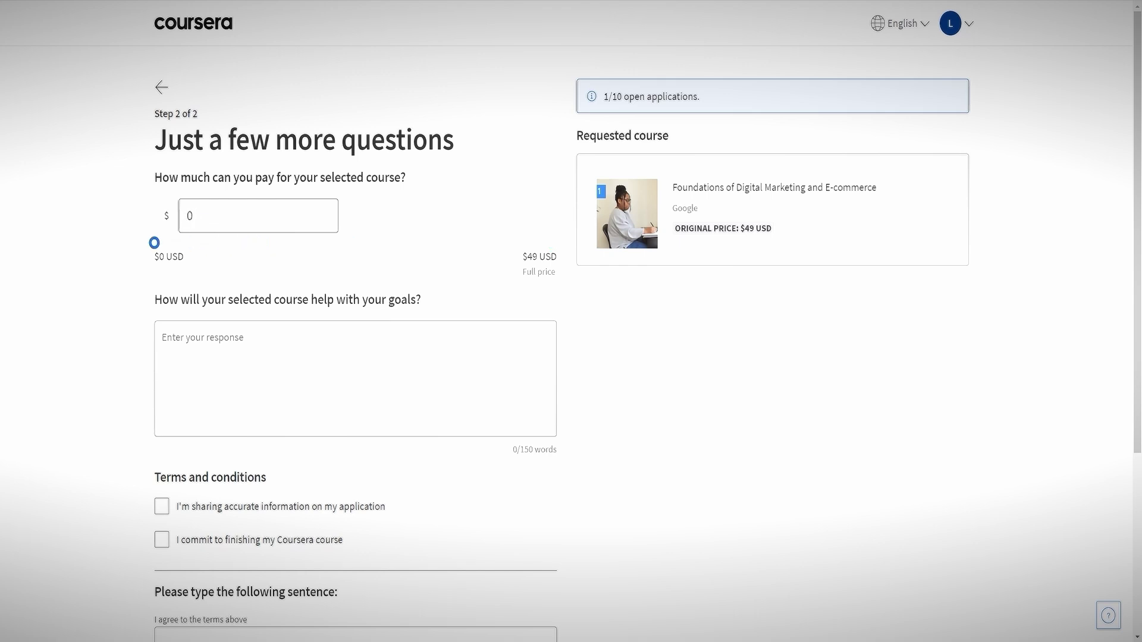
drag(154, 242, 161, 243)
drag(161, 243, 357, 243)
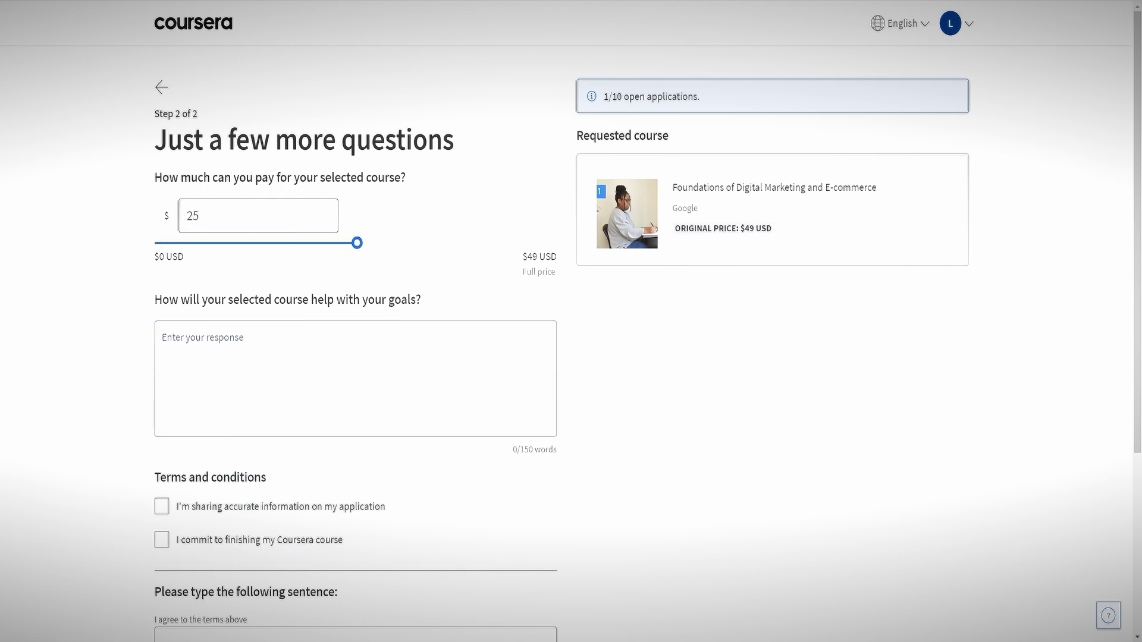
drag(357, 242, 154, 243)
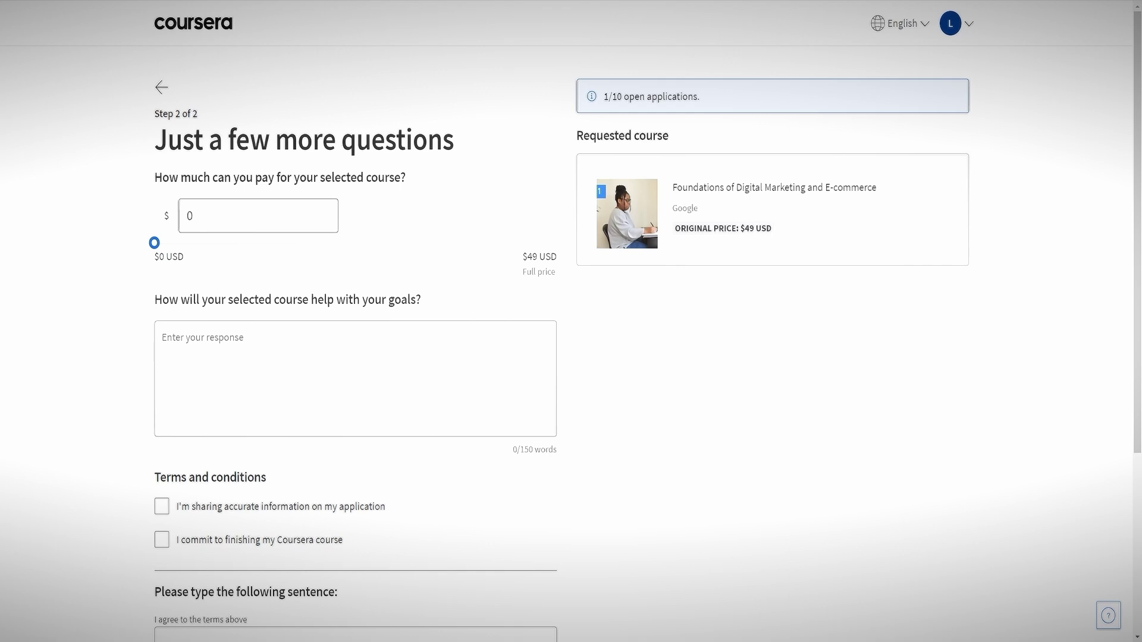
Step: Review the remaining application items: the learning goals response, terms and conditions, agreement sentence and robot check
scroll(571, 333, down, 2)
click(217, 262)
drag(155, 216, 285, 216)
click(218, 256)
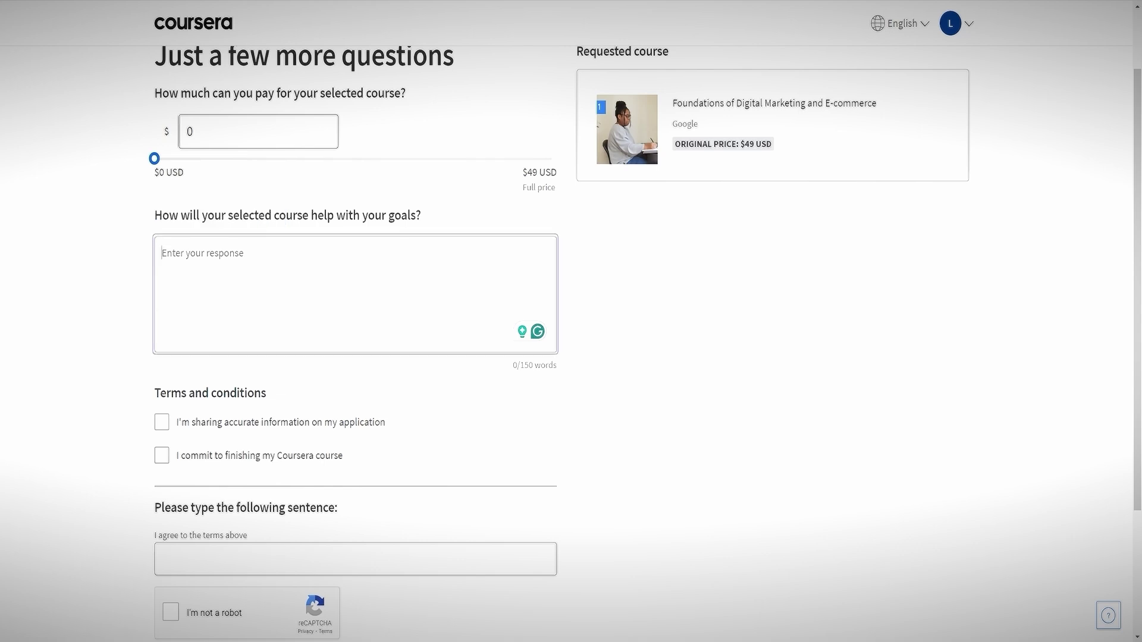
scroll(571, 333, down, 4)
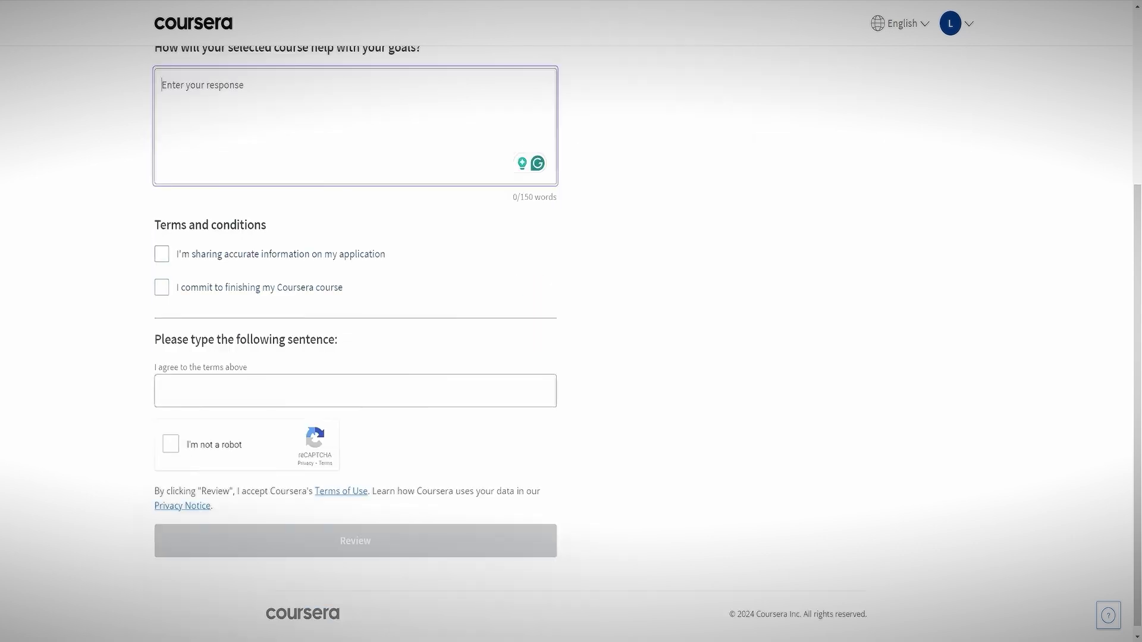
scroll(571, 333, up, 5)
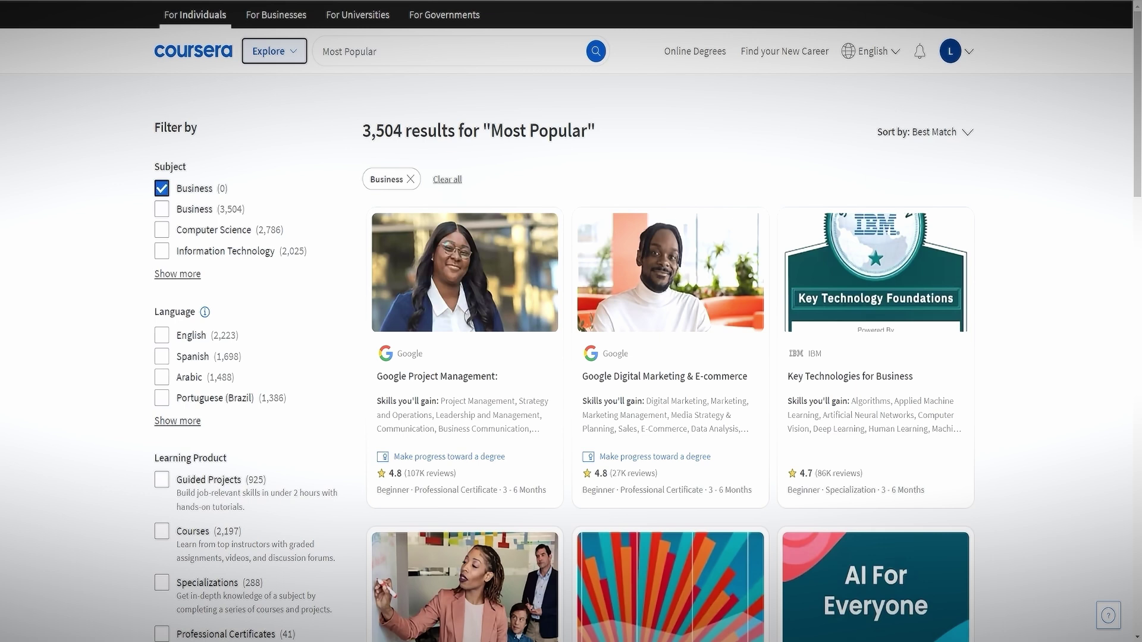
Step: Browse the Most Popular results for Business and the Google Project Management Professional Certificate page
scroll(670, 249, down, 3)
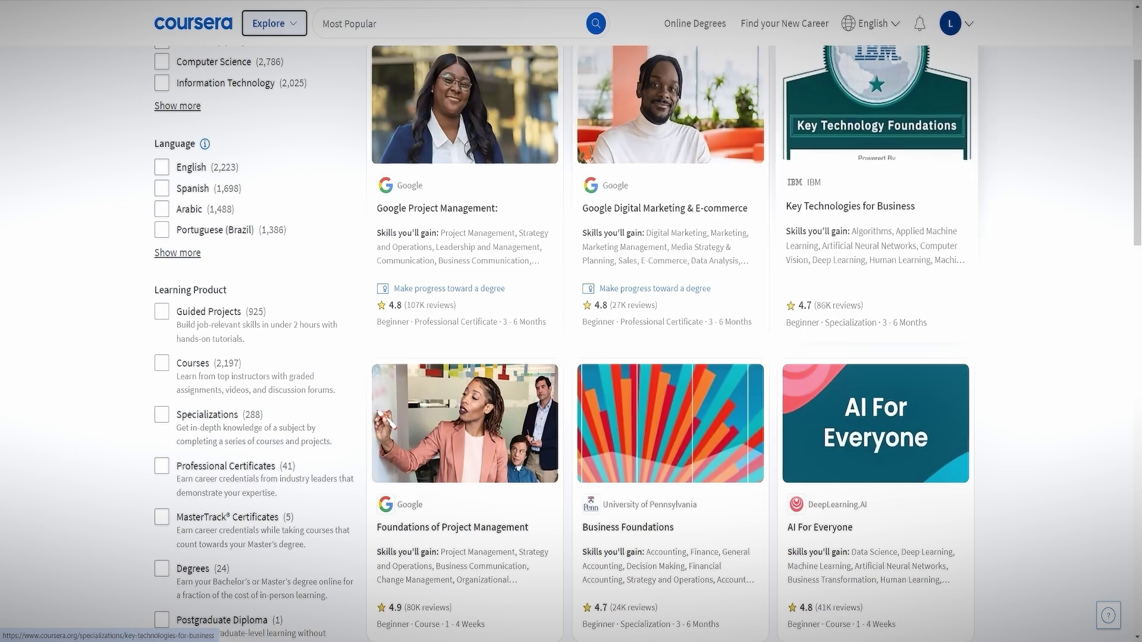
scroll(671, 268, up, 2)
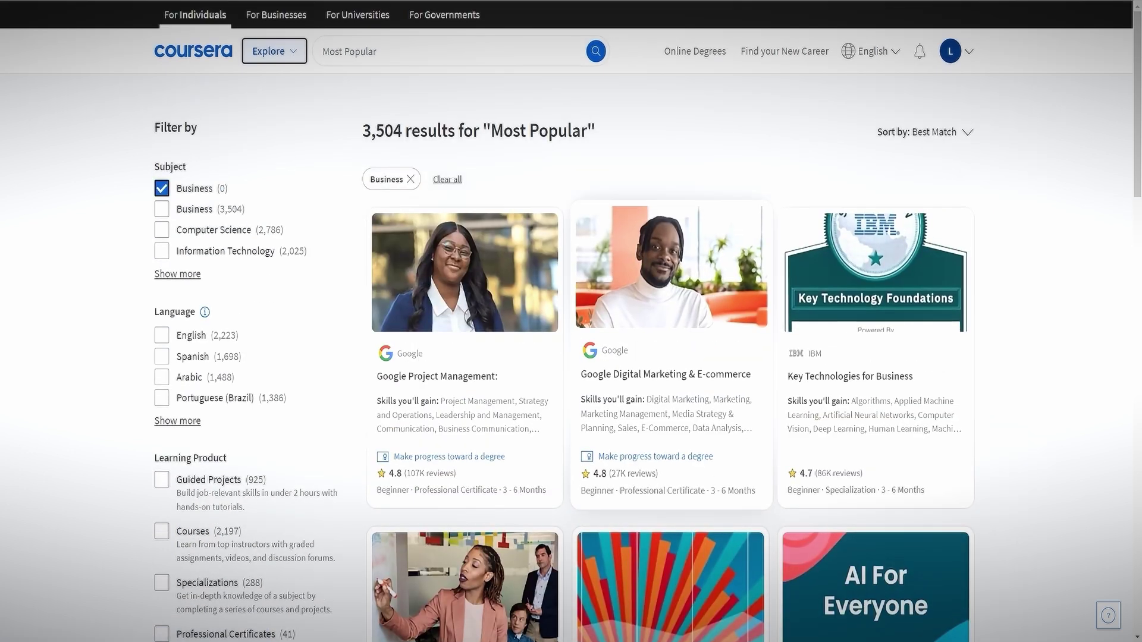
scroll(671, 267, down, 1)
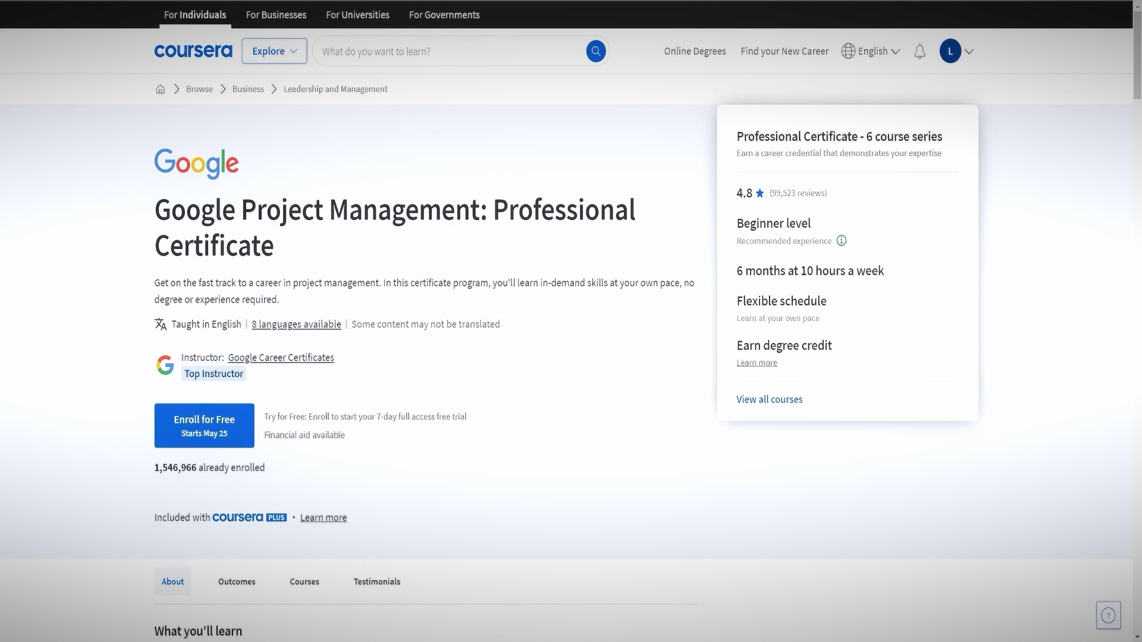
scroll(571, 321, down, 2)
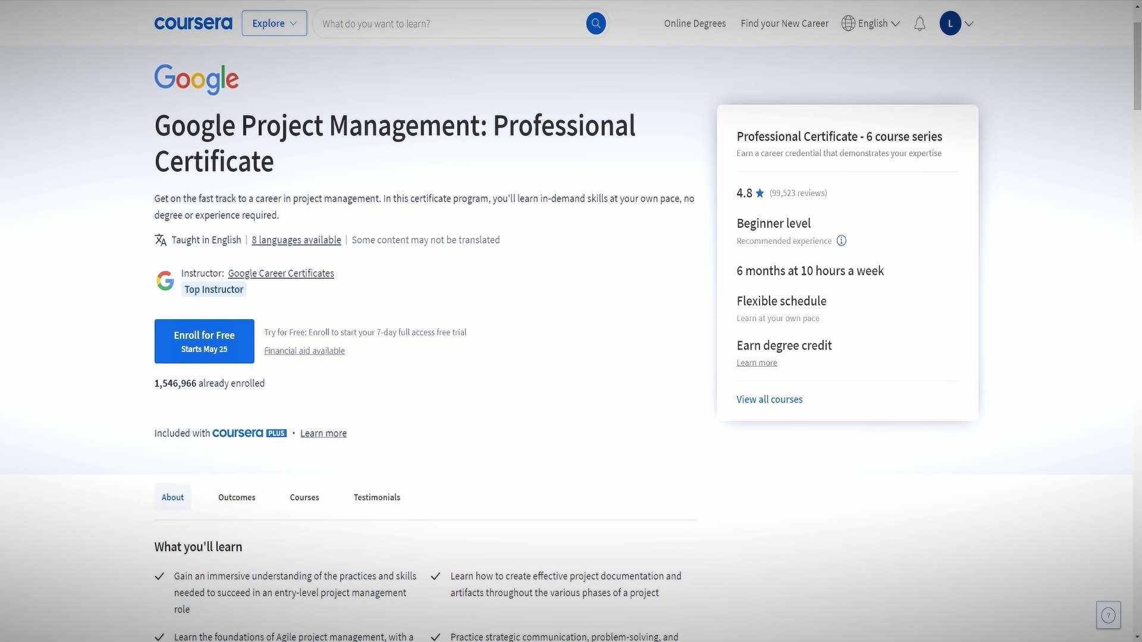
scroll(571, 322, up, 2)
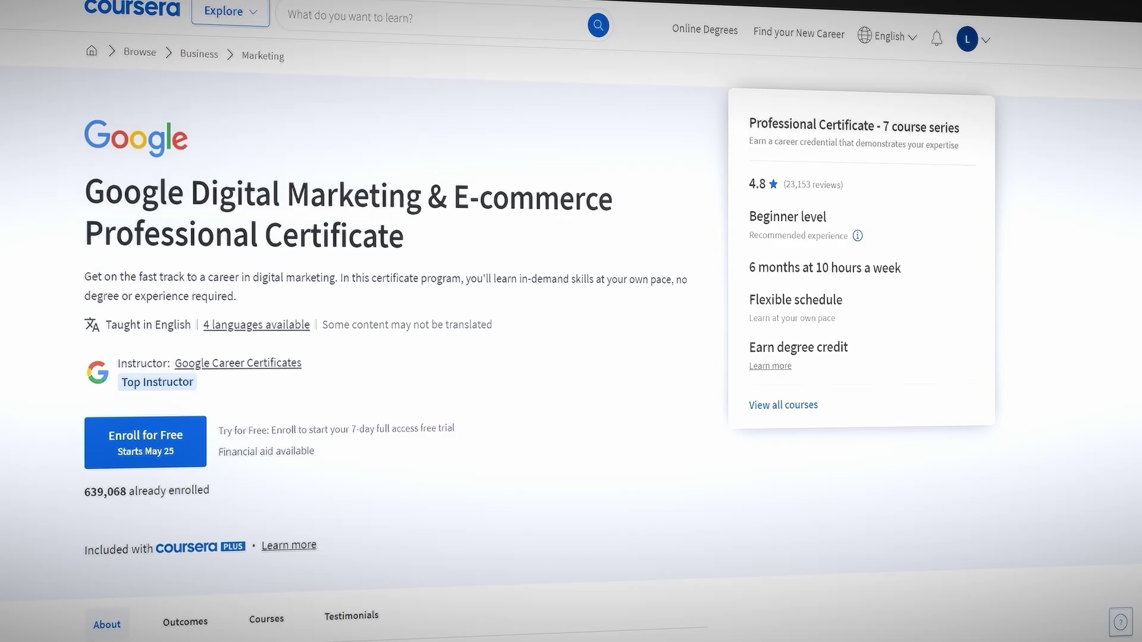
Step: Open the financial aid request for the Google Digital Marketing & E-commerce certificate and examine its selectable courses
scroll(392, 357, down, 3)
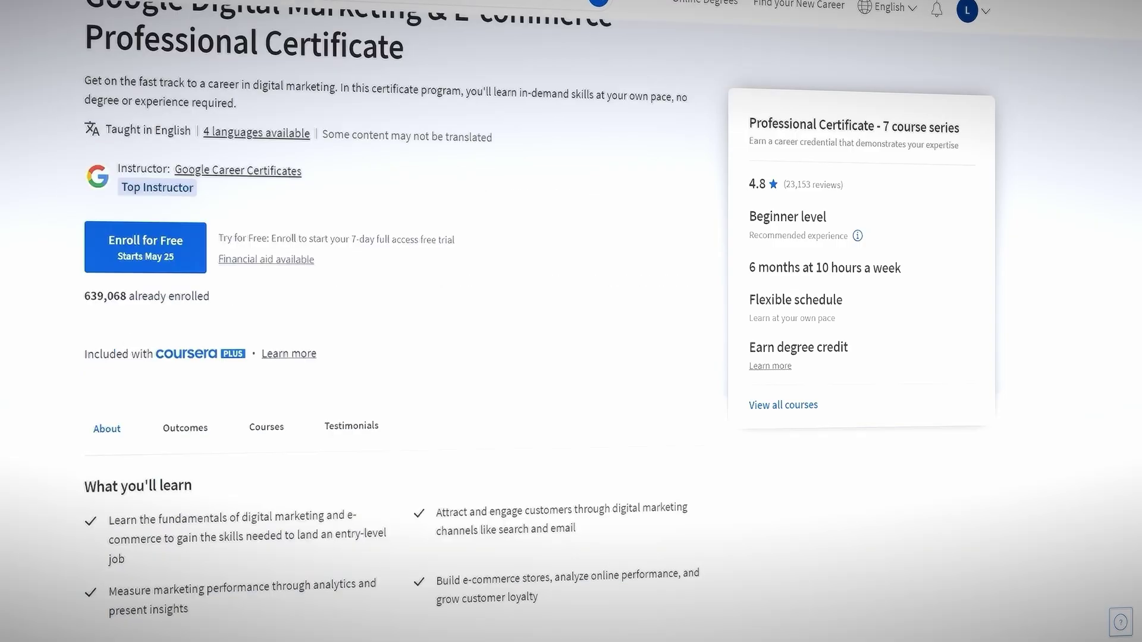
click(266, 259)
scroll(559, 333, down, 3)
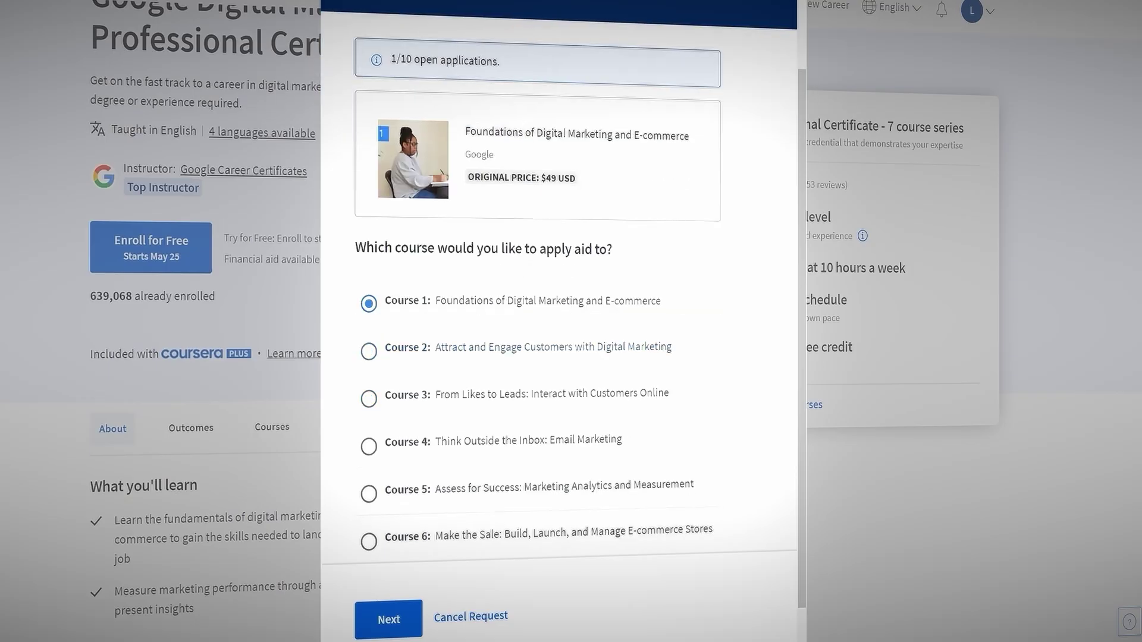
scroll(559, 333, up, 2)
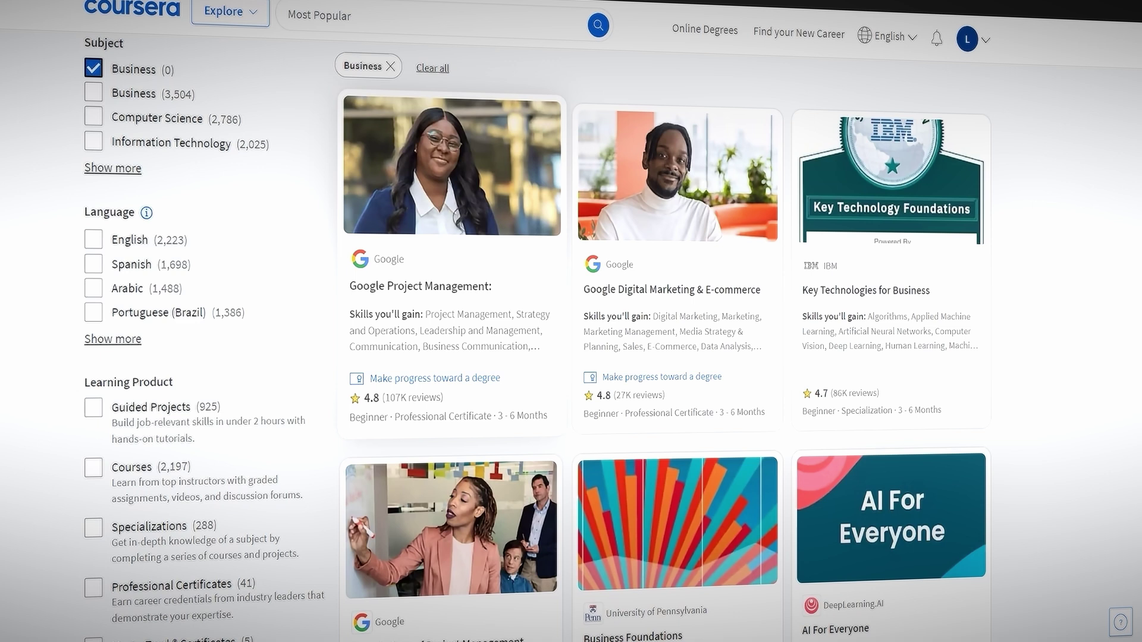
Step: Open the Google Project Management certificate from the Most Popular Business results and look over its page
scroll(571, 321, down, 10)
scroll(571, 321, up, 10)
right_click(460, 309)
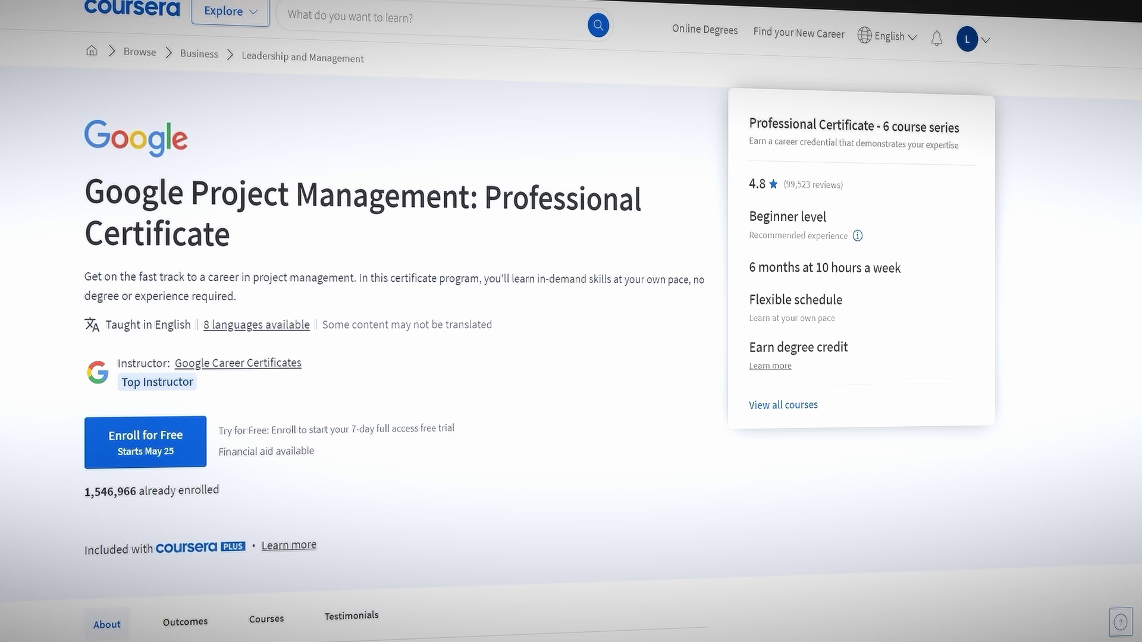
scroll(571, 321, down, 5)
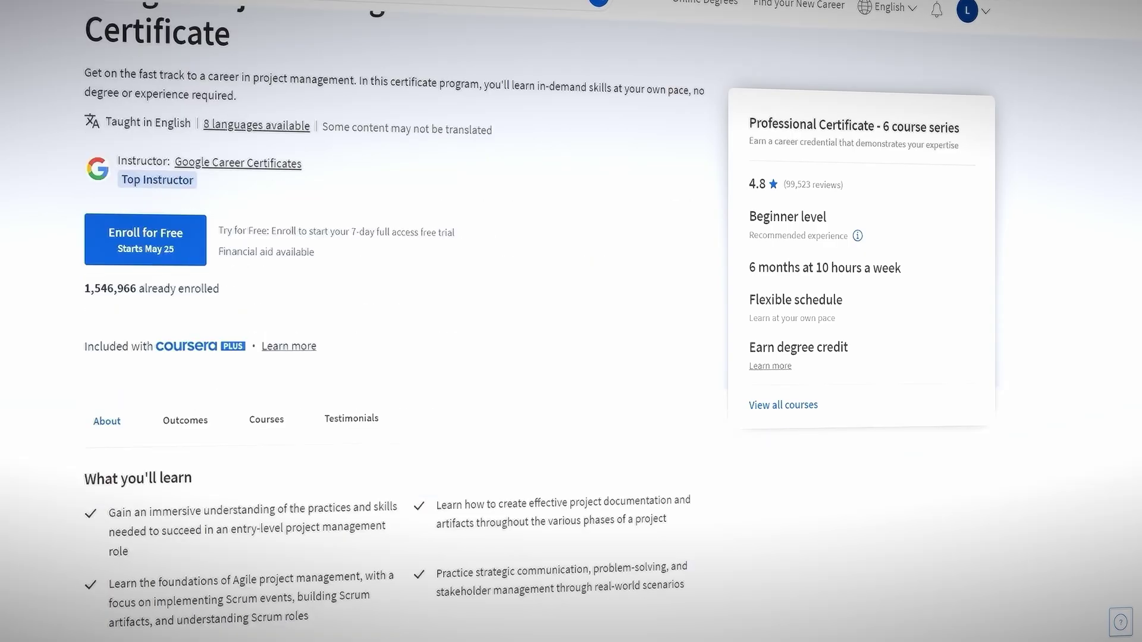
scroll(571, 321, up, 3)
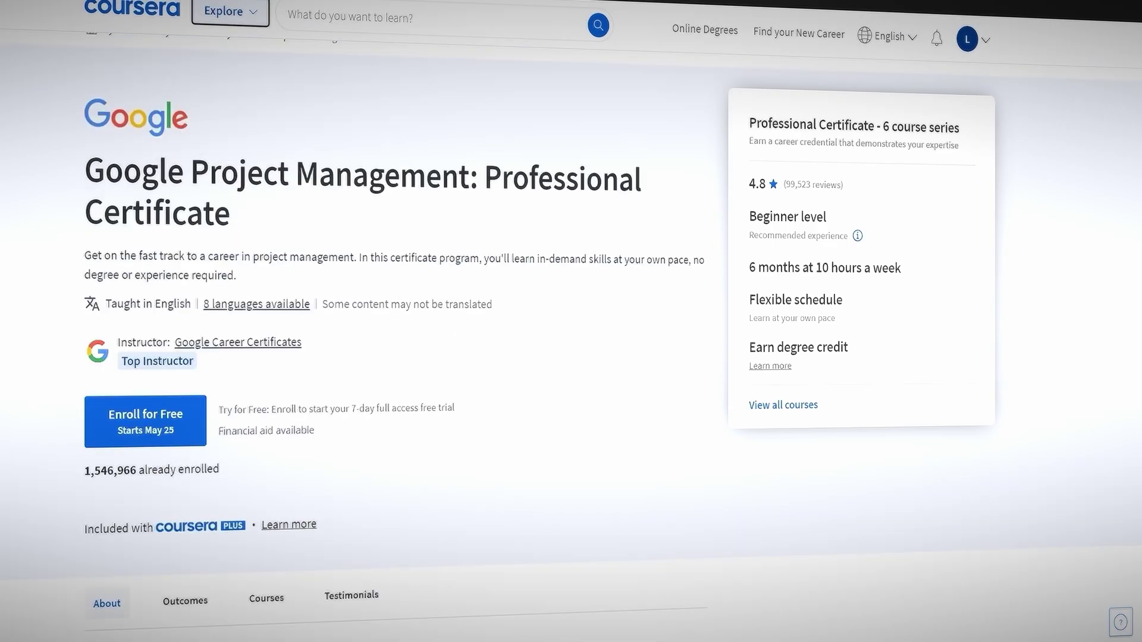
Step: Open the enrollment options for the Google Project Management certificate and review the 7-day free trial terms
scroll(571, 321, up, 1)
click(145, 442)
drag(358, 172, 511, 173)
click(517, 175)
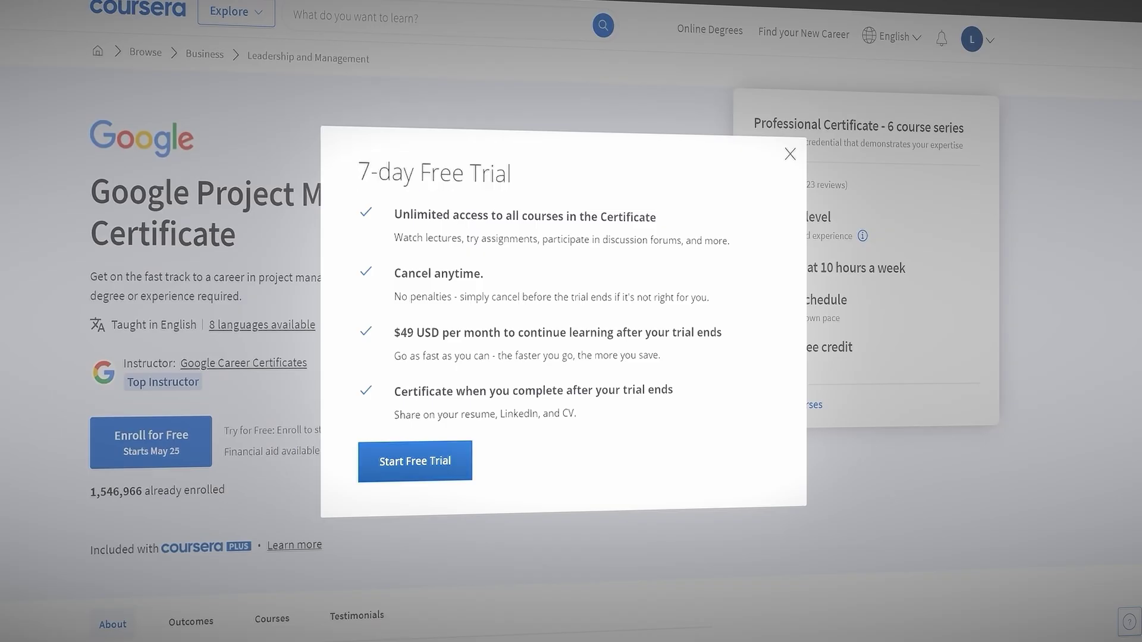